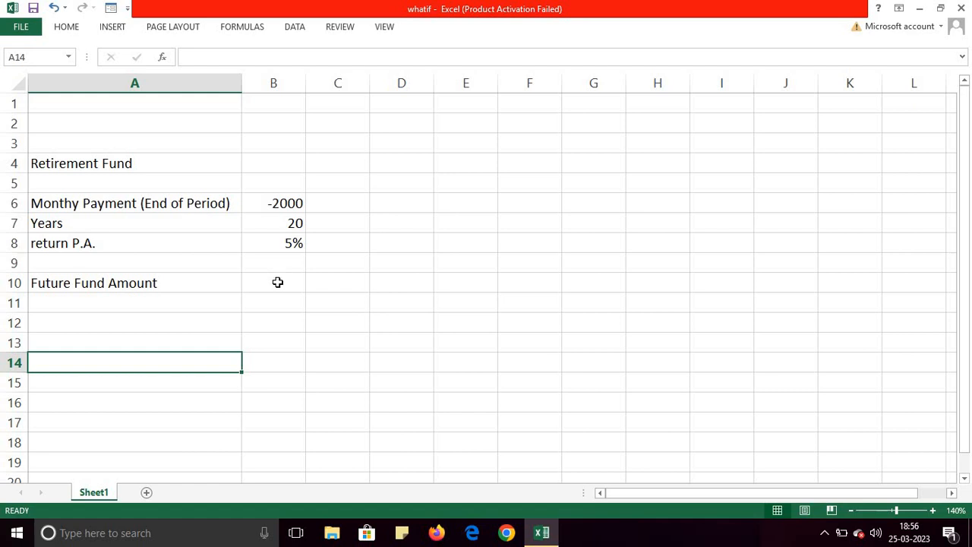
# Calculate the future fund amount in B10 with the formula =FV(B8/12,B7*12,B6).
pyautogui.click(278, 282)
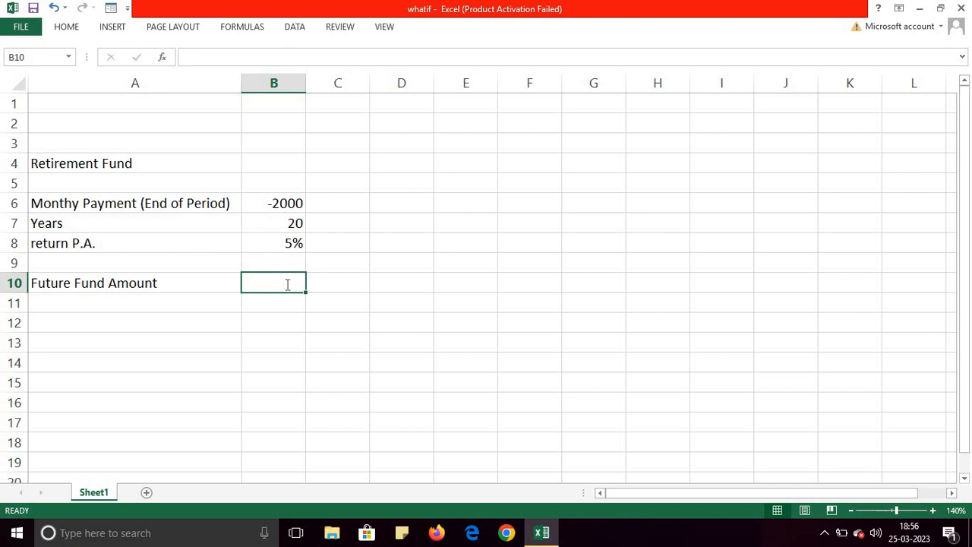
pyautogui.write('=')
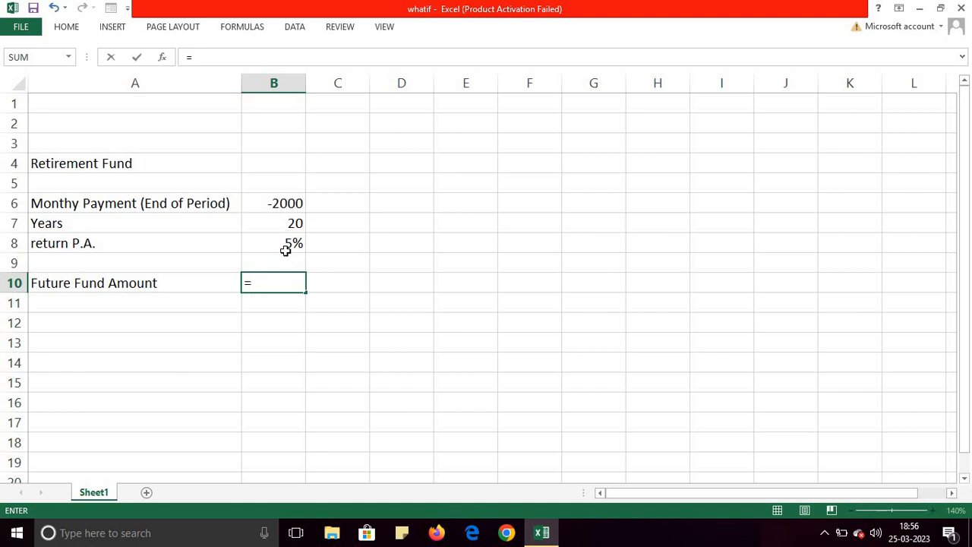
pyautogui.write('fv')
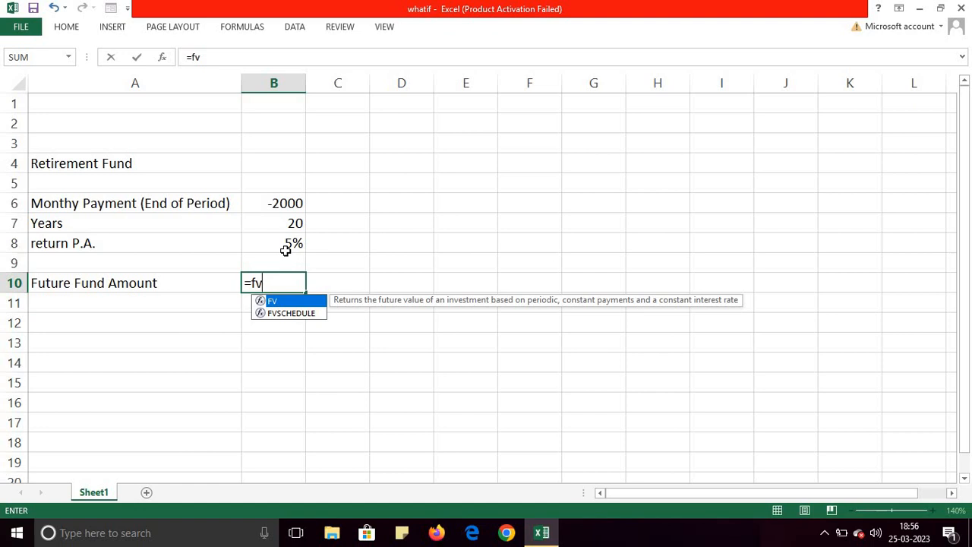
pyautogui.write('(')
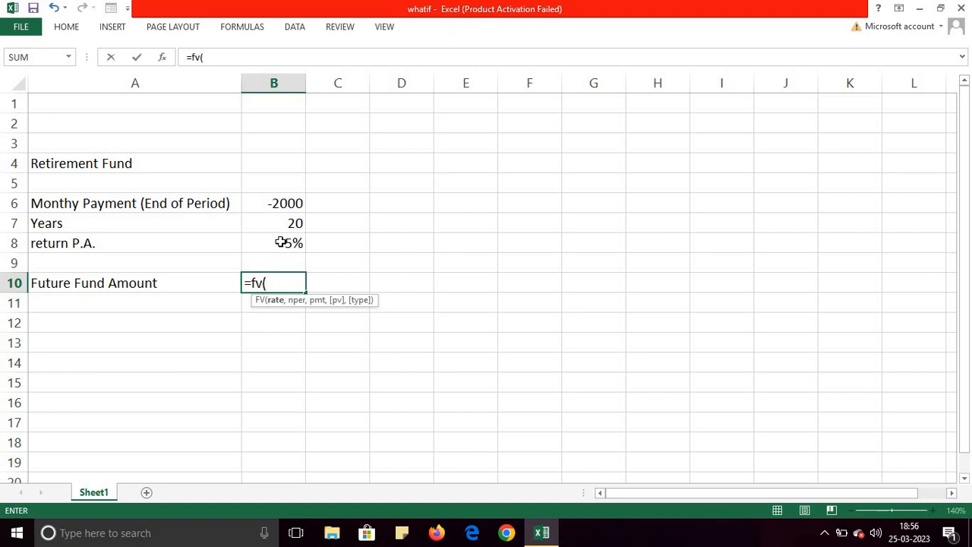
pyautogui.click(287, 243)
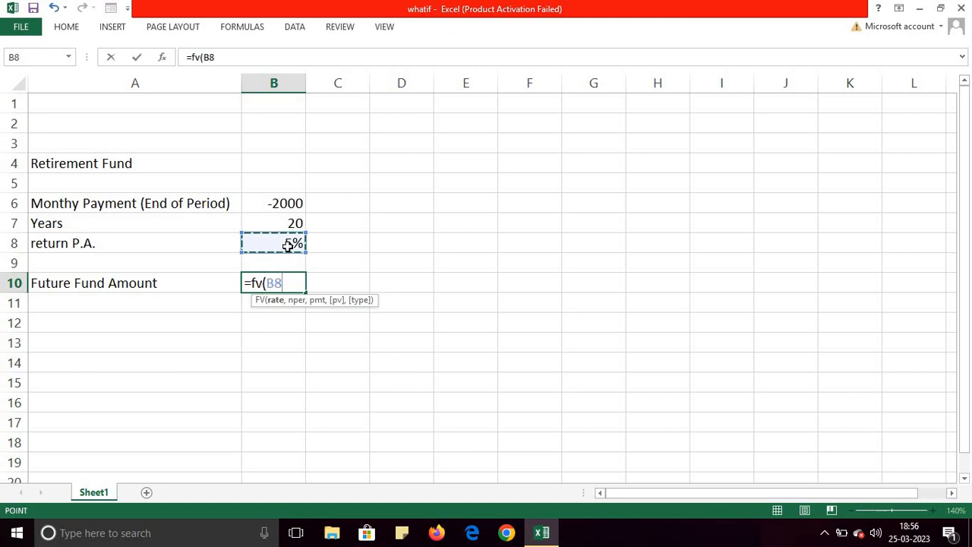
pyautogui.write('/')
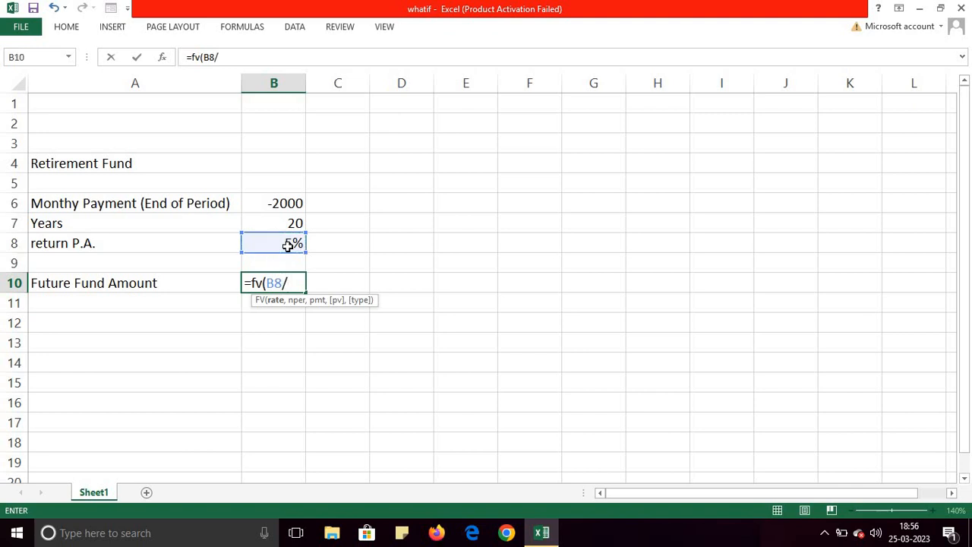
pyautogui.write('12,')
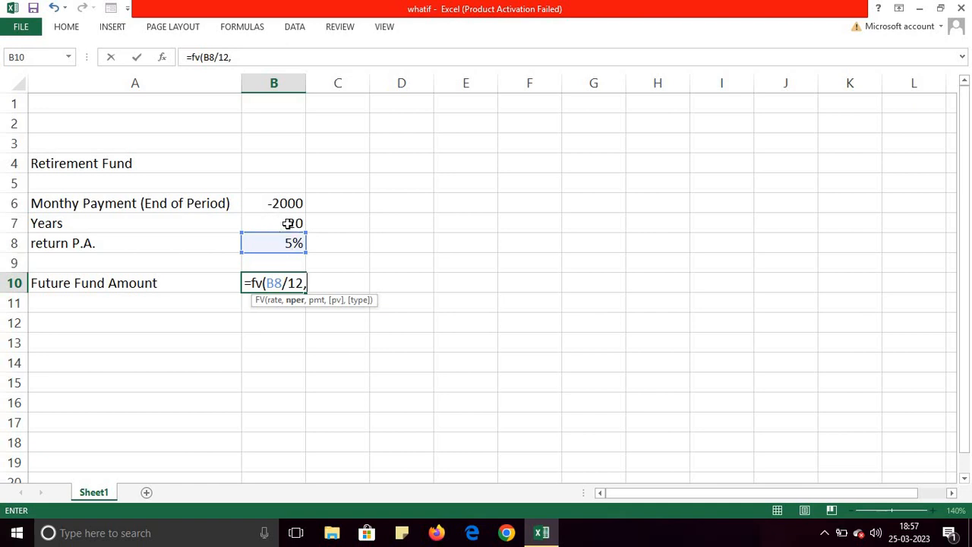
pyautogui.click(288, 223)
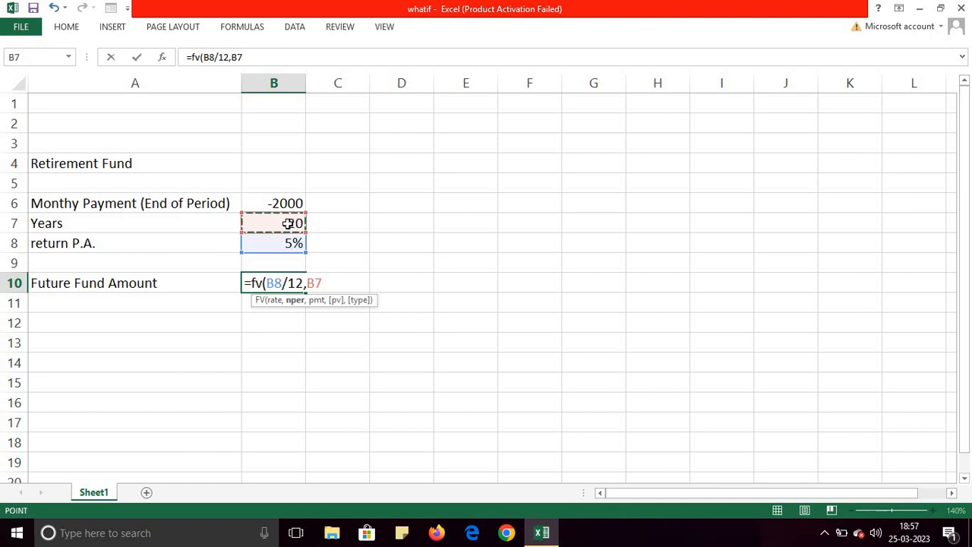
pyautogui.write('*12')
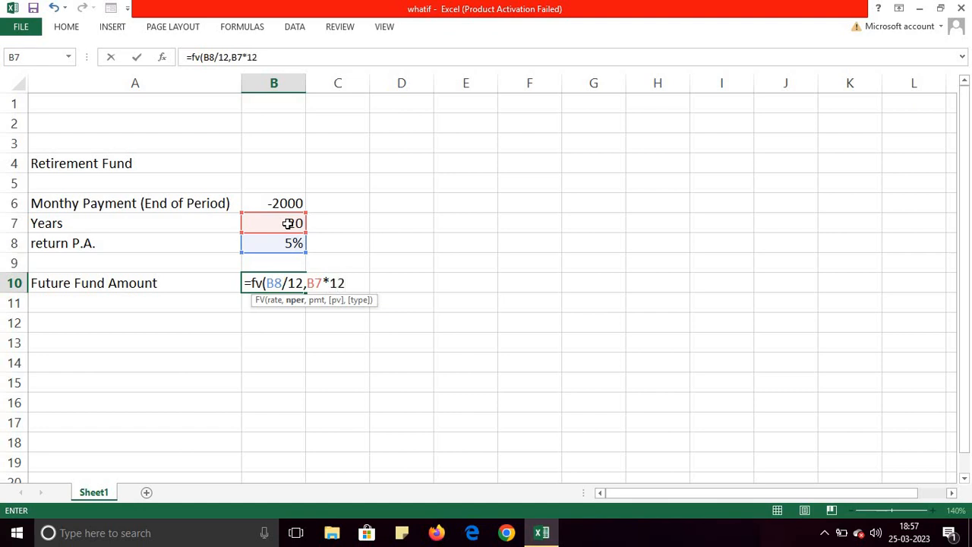
pyautogui.write(',')
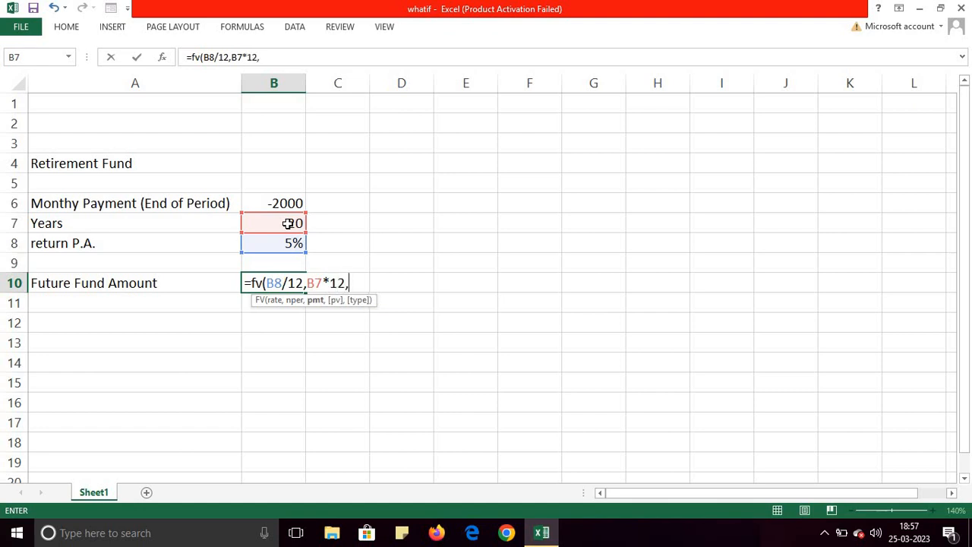
pyautogui.click(291, 203)
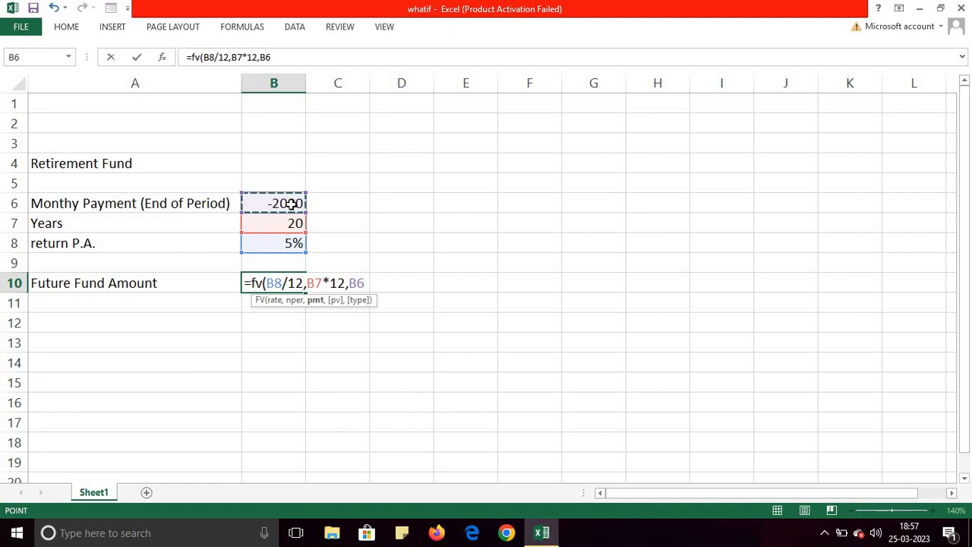
pyautogui.write(')')
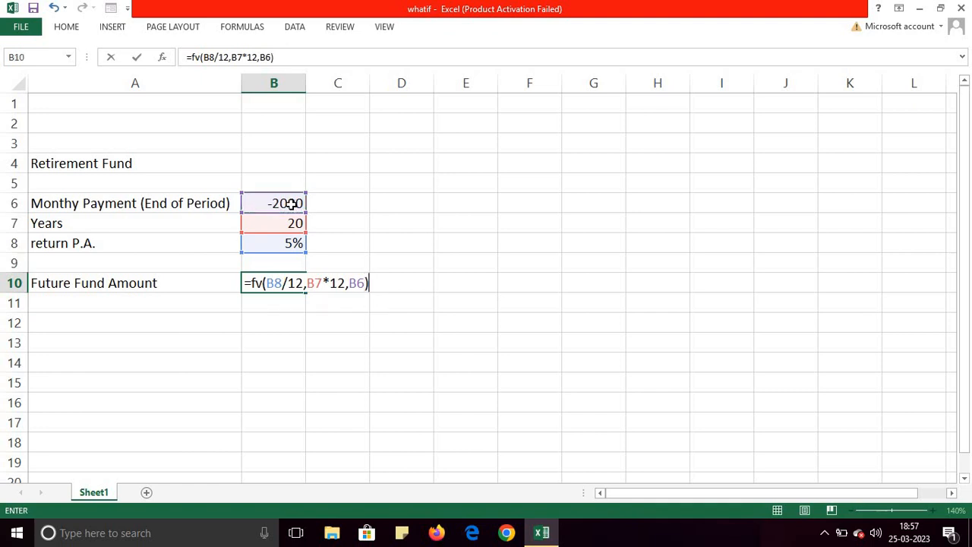
pyautogui.press('Return')
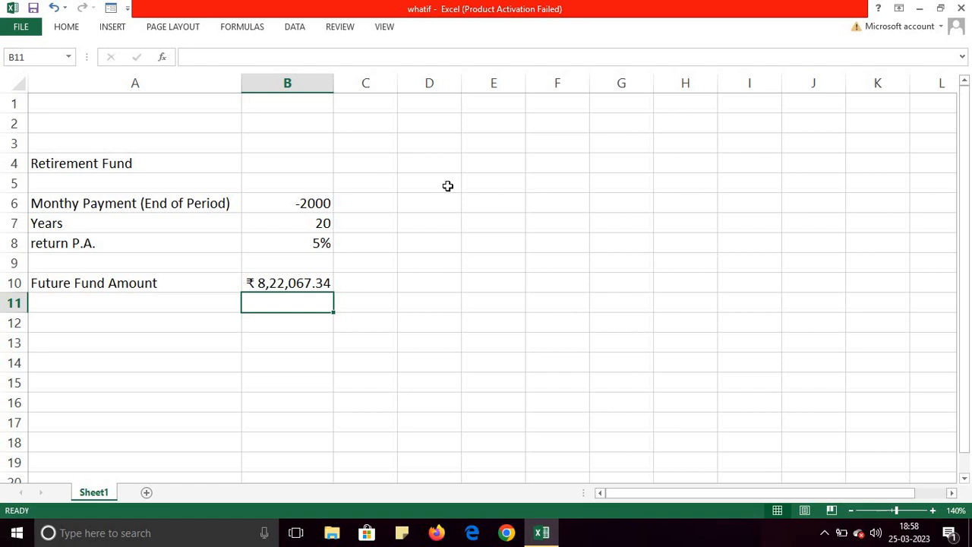
# Enter 5% in D5 and 5.50% in D6, and extend the series of return rates down to 12% in D19.
pyautogui.click(419, 184)
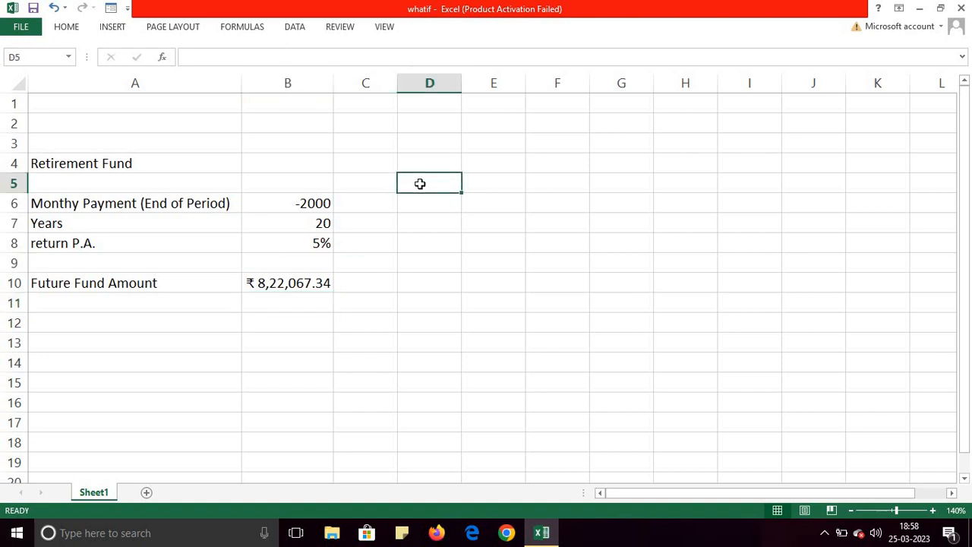
pyautogui.write('5')
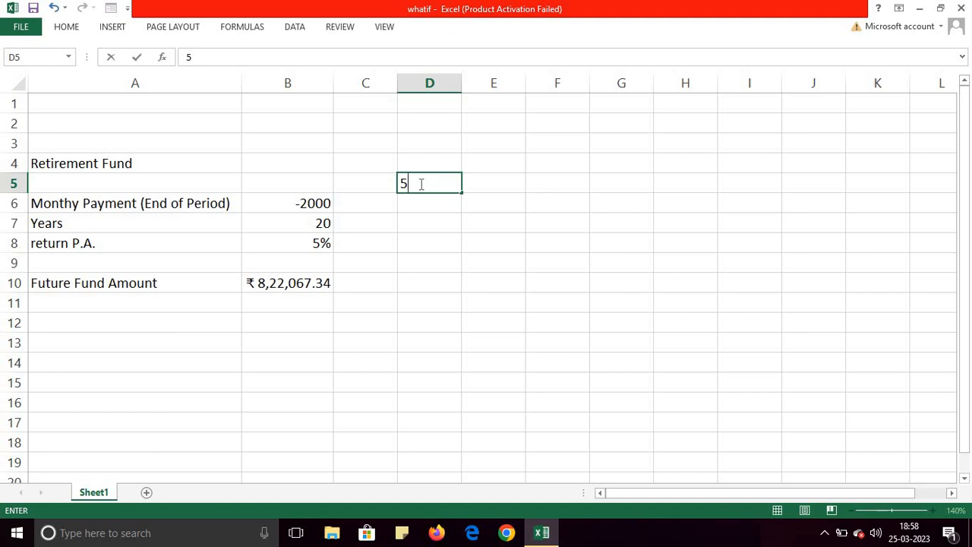
pyautogui.write('%')
pyautogui.click(423, 206)
pyautogui.write('5.')
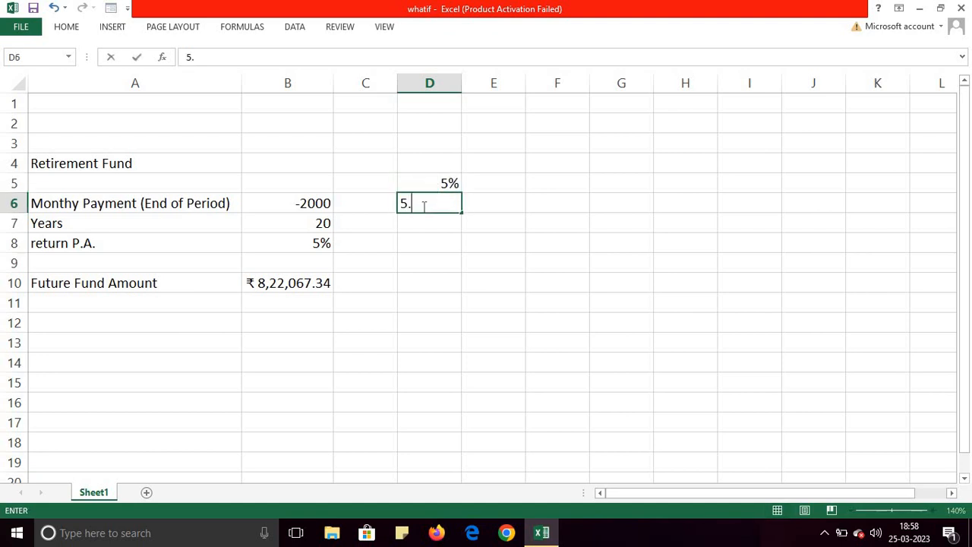
pyautogui.write('50')
pyautogui.write('%')
pyautogui.click(429, 240)
pyautogui.click(451, 186)
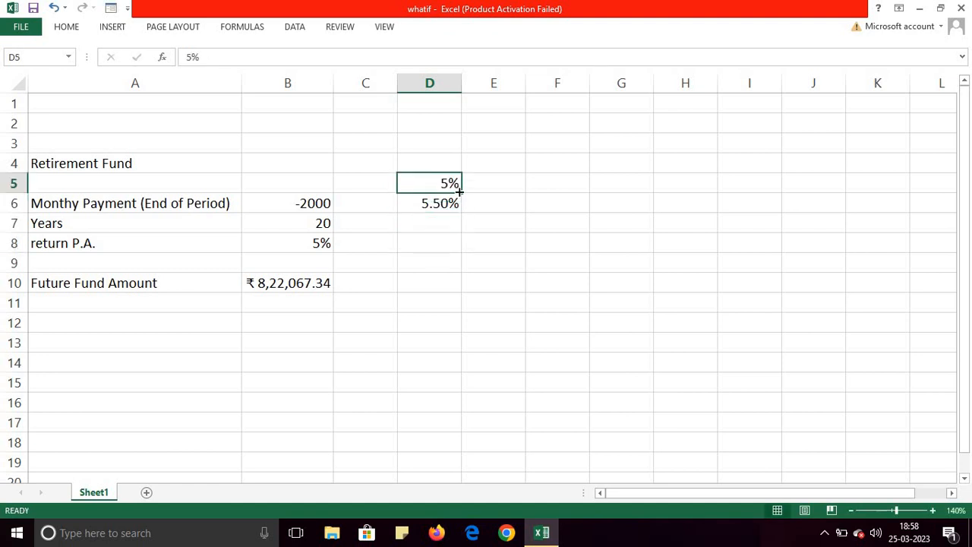
pyautogui.moveTo(454, 195); pyautogui.dragTo(462, 470)
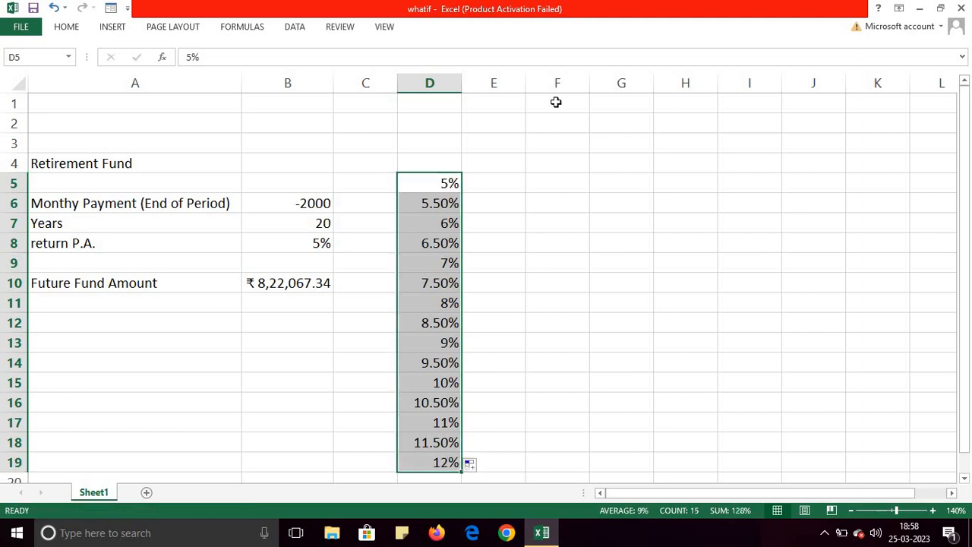
# Link cell E4, above and beside the list of rates, to the future fund amount with =B10.
pyautogui.click(493, 158)
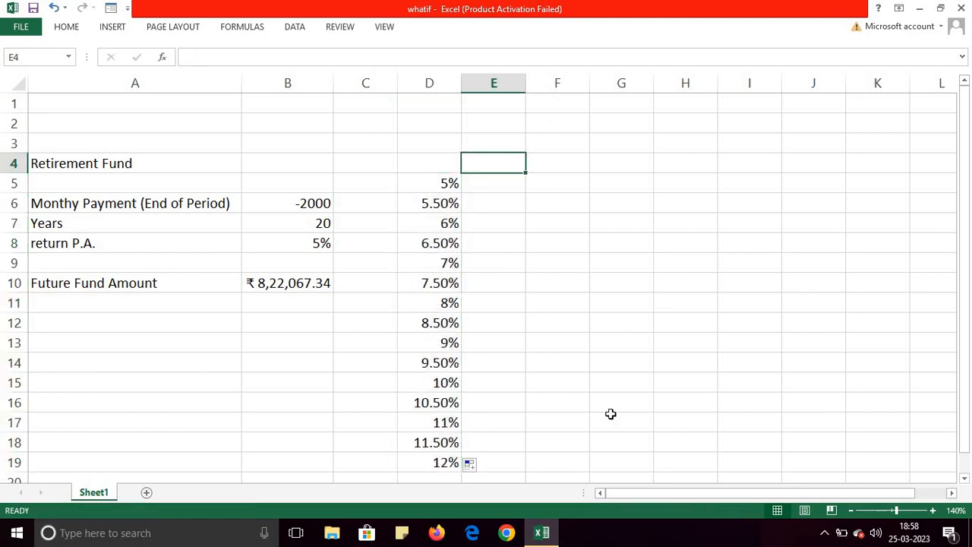
pyautogui.moveTo(969, 273); pyautogui.dragTo(262, 269)
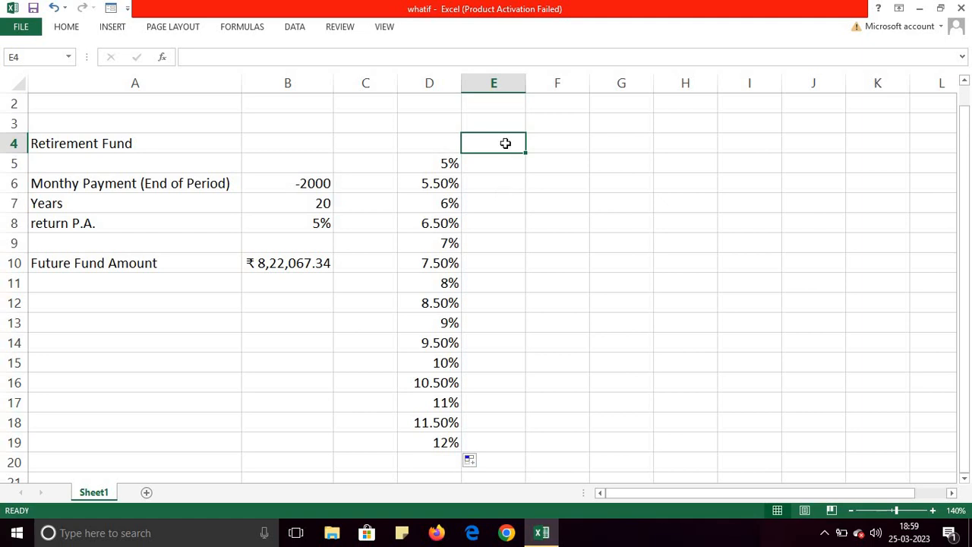
pyautogui.write('=')
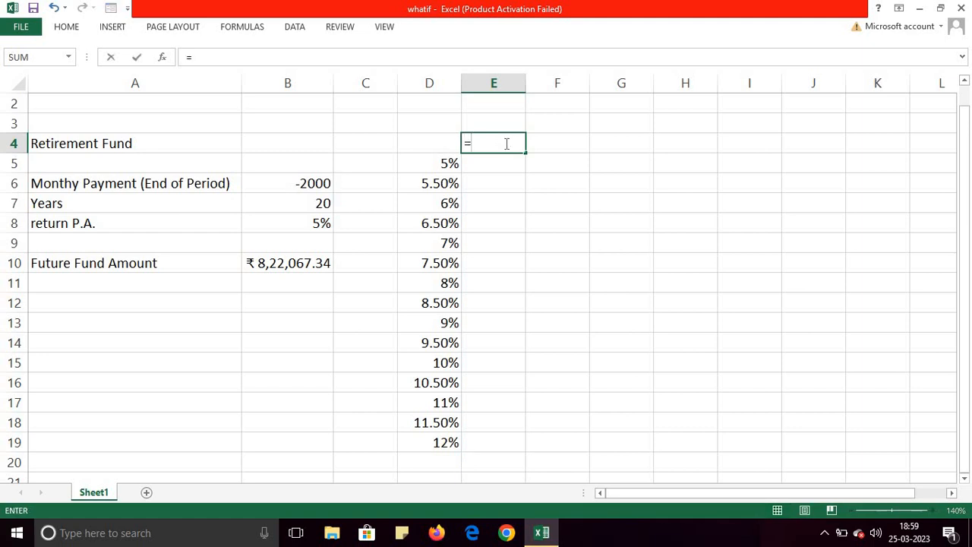
pyautogui.click(295, 264)
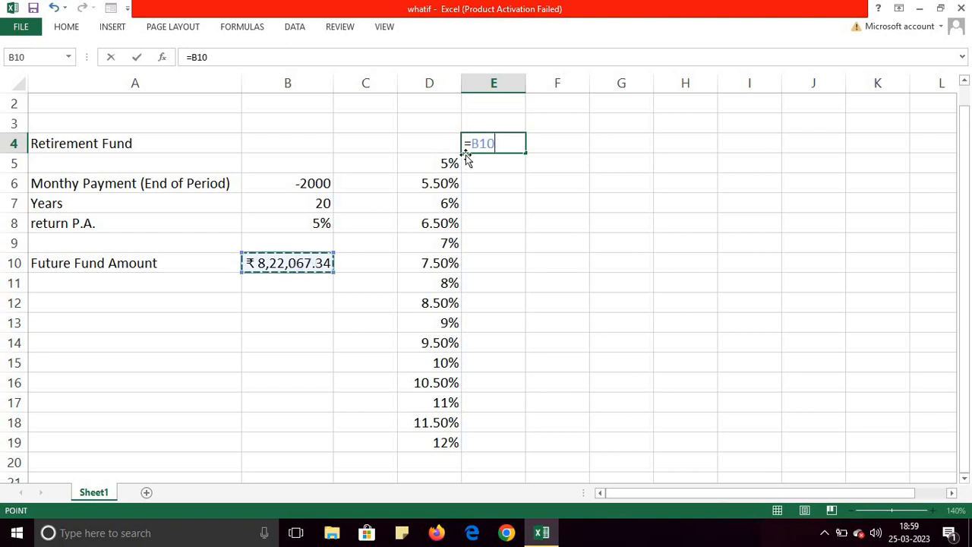
pyautogui.press('Return')
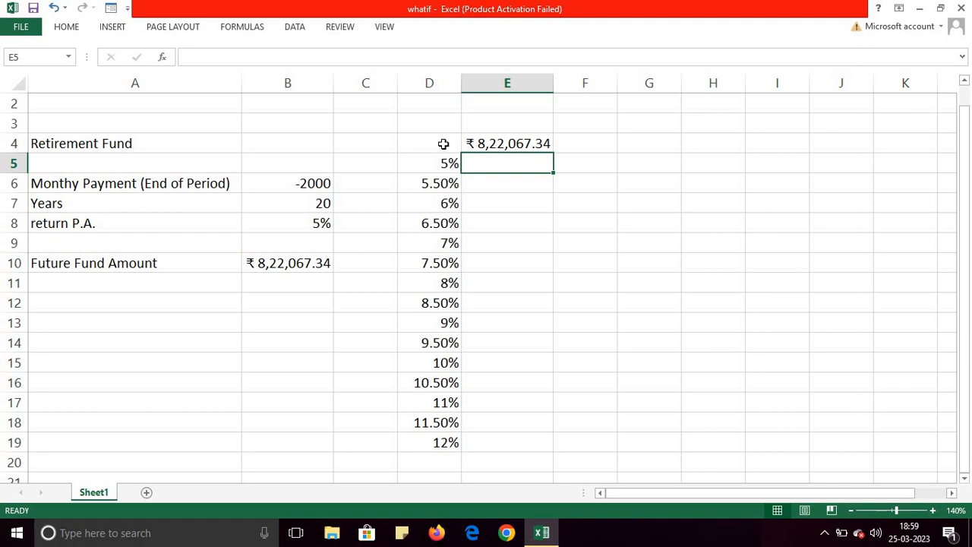
# Create a one-variable What-If data table over D4:E19 with B8 as the column input cell.
pyautogui.moveTo(438, 143); pyautogui.dragTo(534, 436)
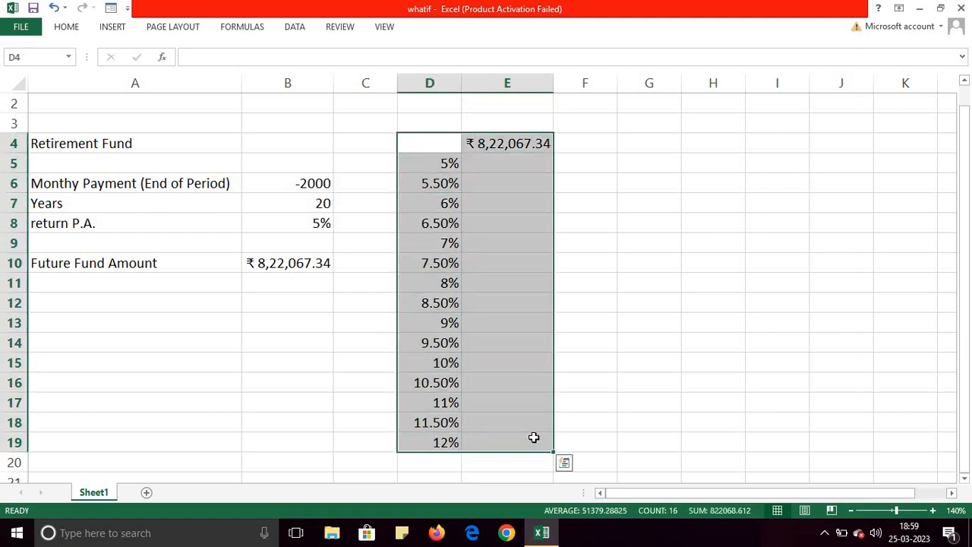
pyautogui.click(297, 28)
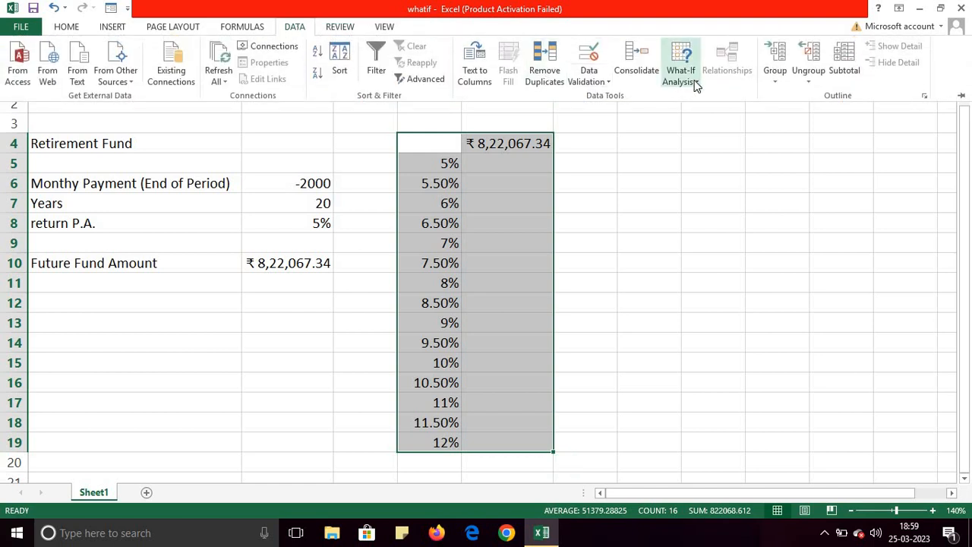
pyautogui.click(696, 83)
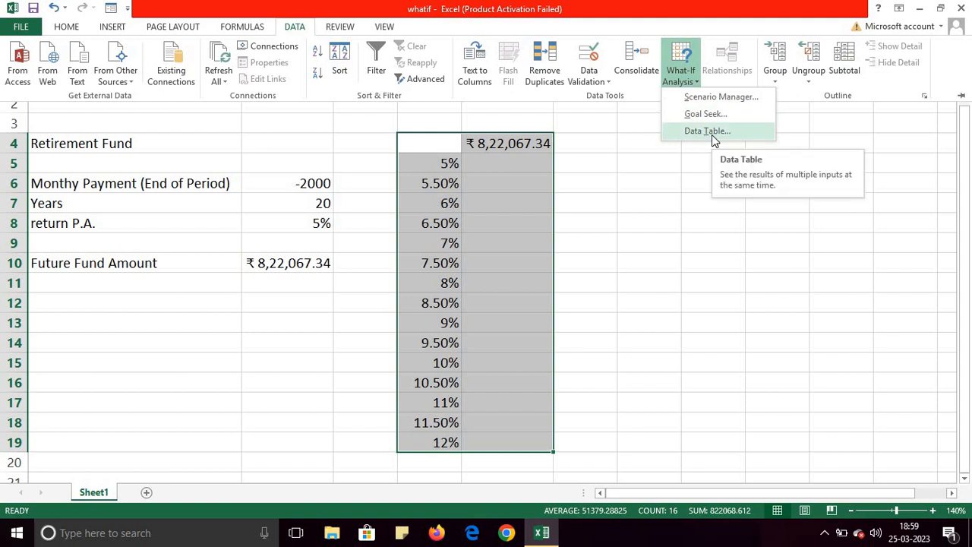
pyautogui.click(712, 132)
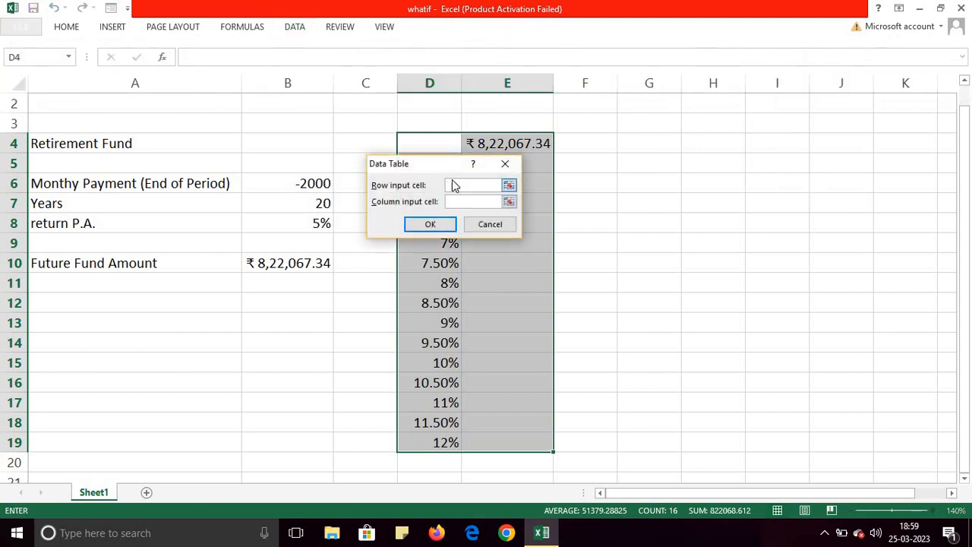
pyautogui.moveTo(431, 163); pyautogui.dragTo(678, 169)
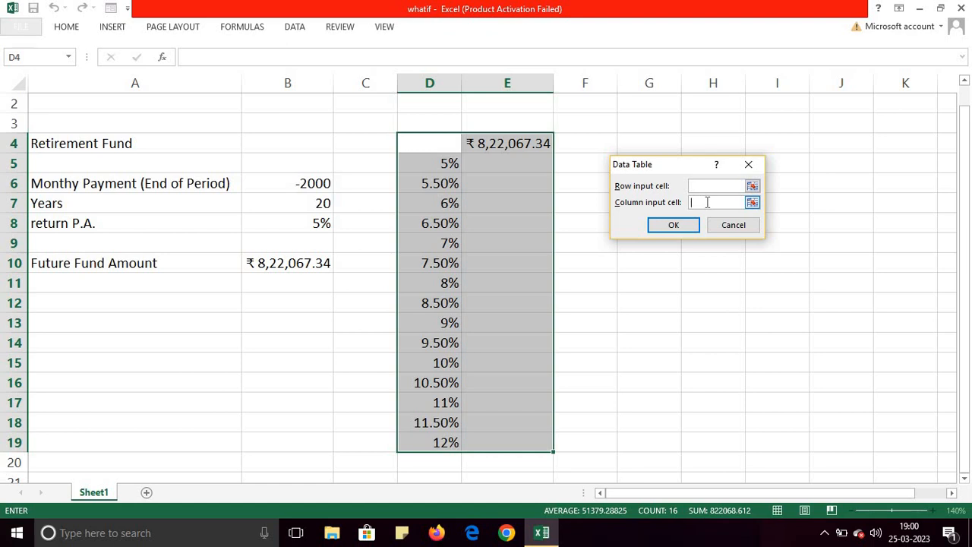
pyautogui.click(309, 224)
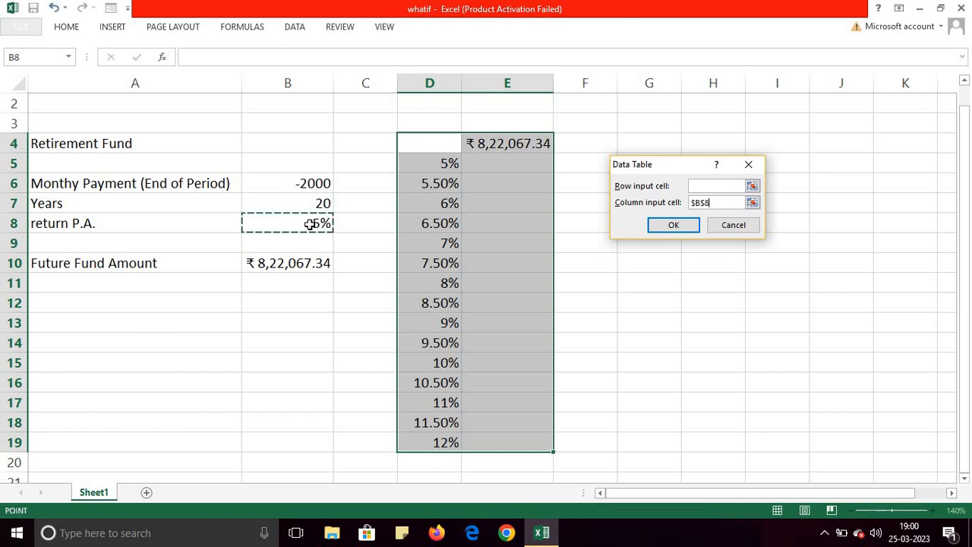
pyautogui.click(672, 226)
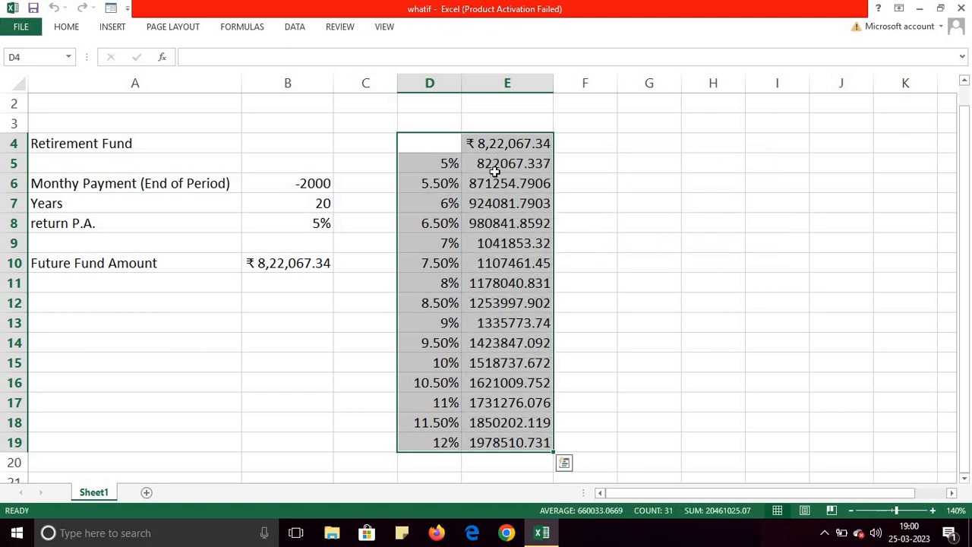
# Examine the data table's fund amounts for the 8% and 9% return rates and the sheet as a whole.
pyautogui.click(592, 268)
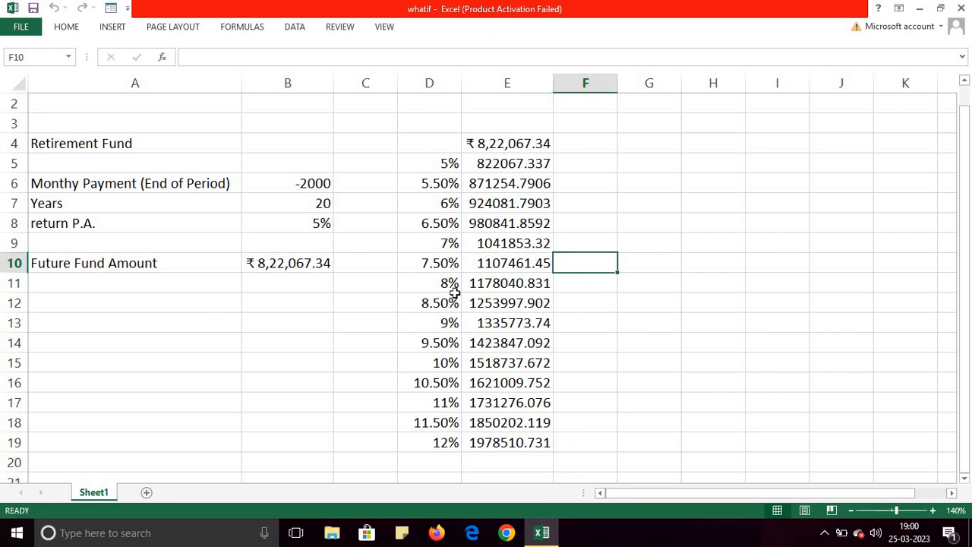
pyautogui.click(497, 282)
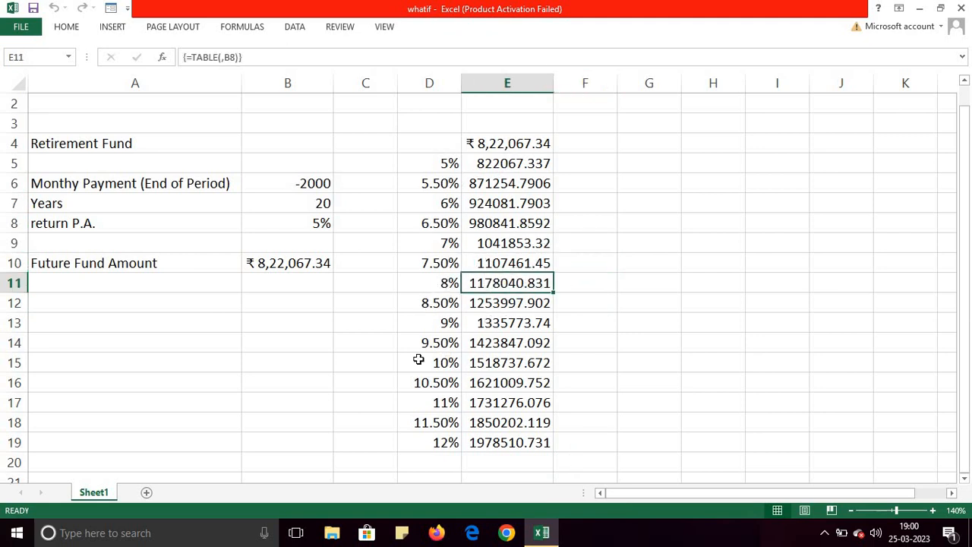
pyautogui.click(432, 323)
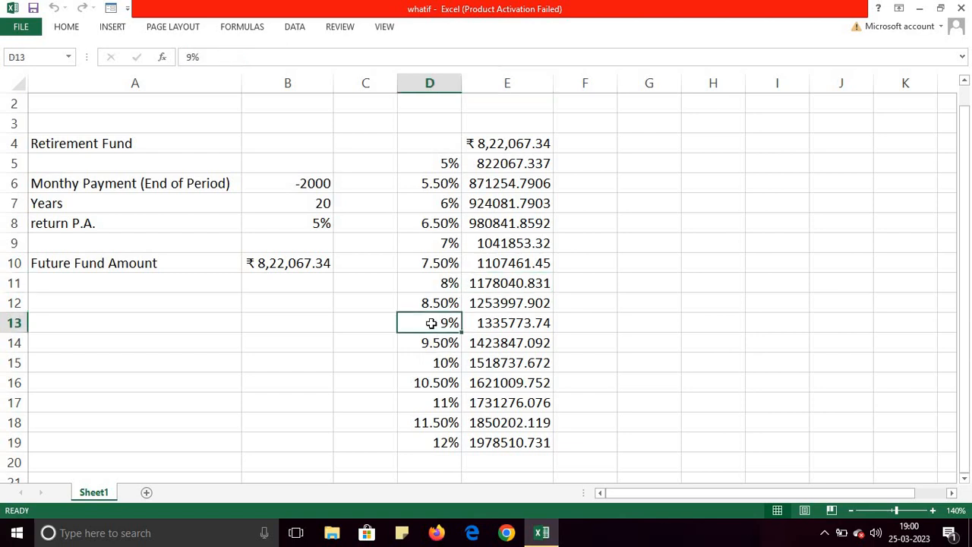
pyautogui.click(497, 324)
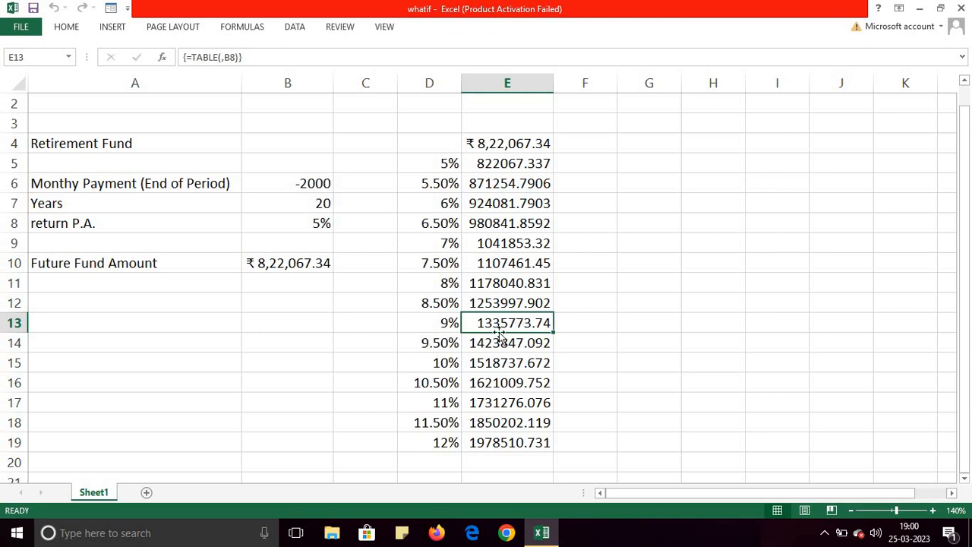
pyautogui.click(851, 512)
pyautogui.click(851, 512)
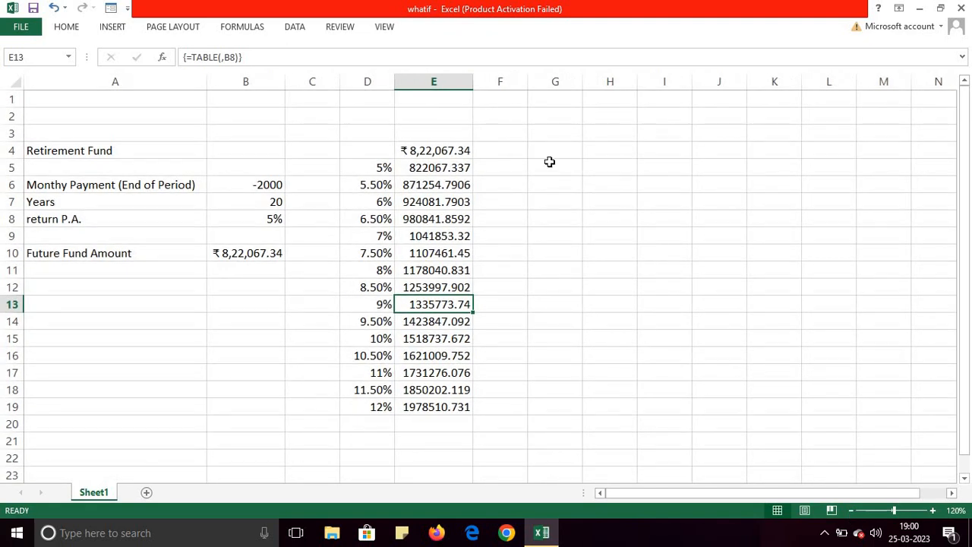
# Enter 5% in G5 and 5.50% in G6, and extend the series of return rates down to 12% in G19.
pyautogui.click(554, 154)
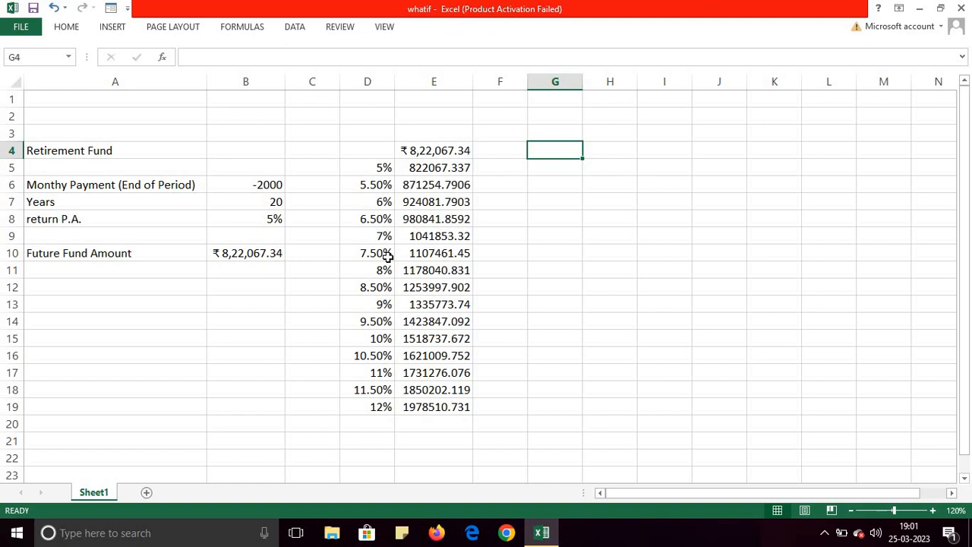
pyautogui.click(540, 171)
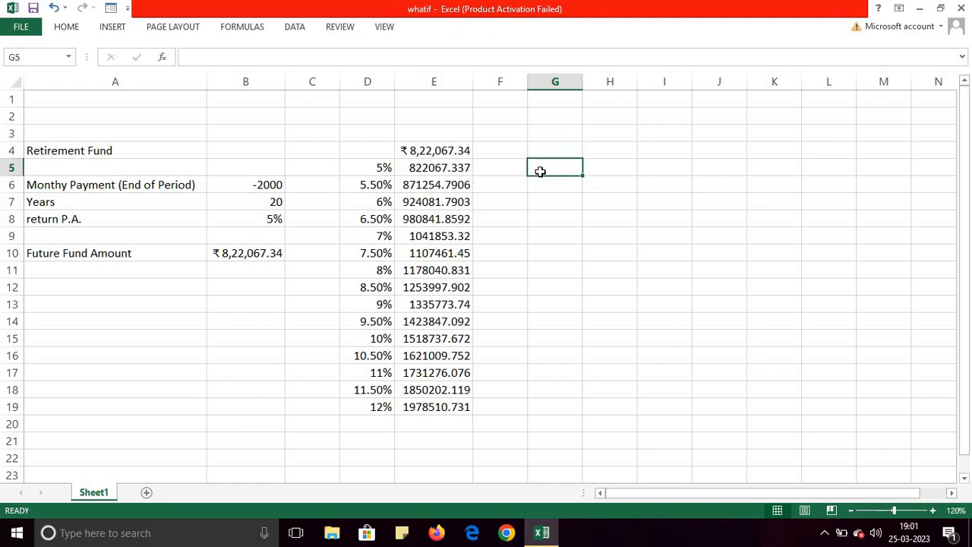
pyautogui.write('5')
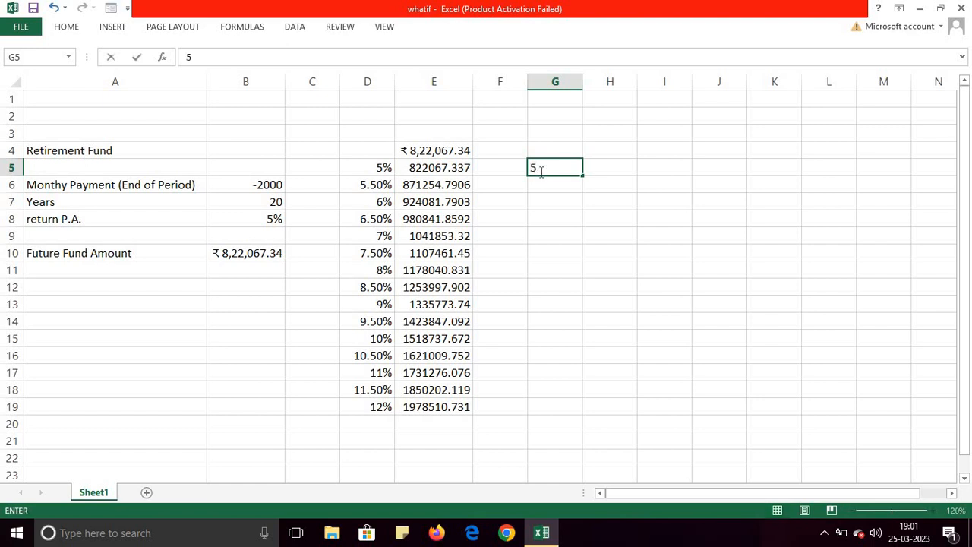
pyautogui.write('%')
pyautogui.click(558, 184)
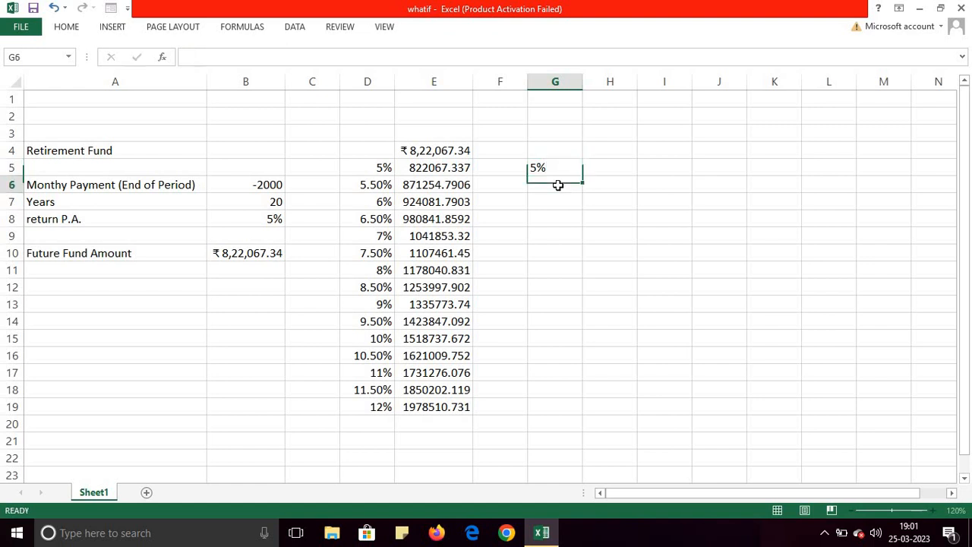
pyautogui.write('5')
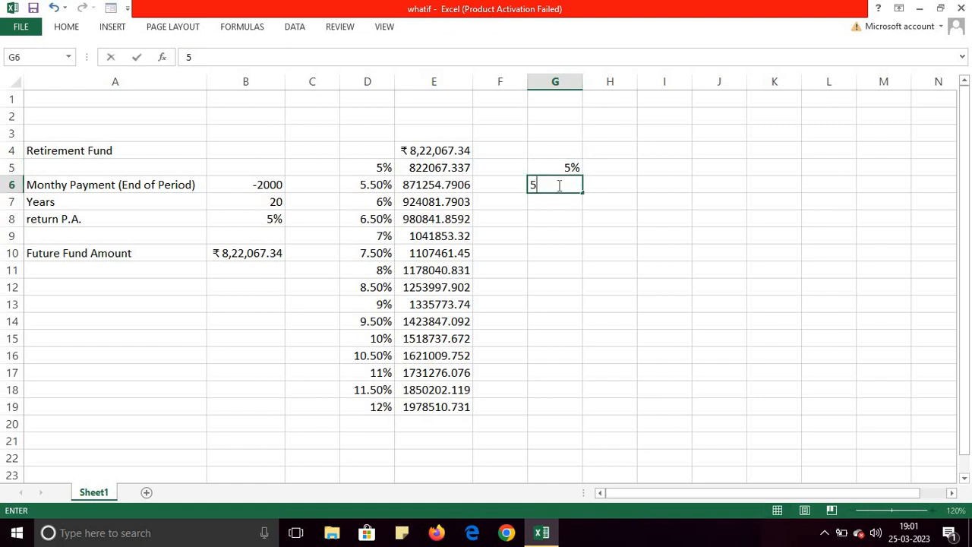
pyautogui.write('.50%')
pyautogui.click(560, 199)
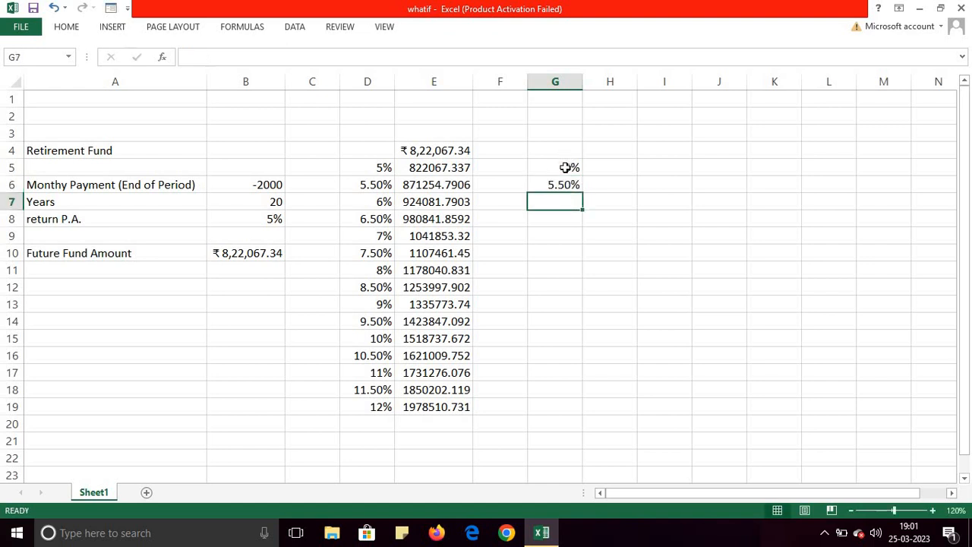
pyautogui.moveTo(566, 167); pyautogui.dragTo(585, 414)
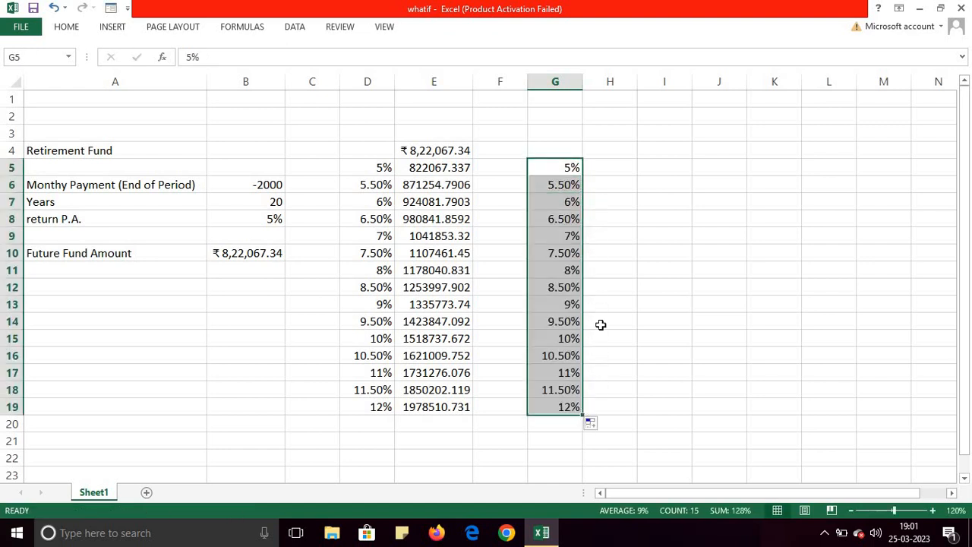
# Enter 4 in H4 and 8 in I4, and extend the series of years across row 4 to 28 in N4.
pyautogui.click(616, 153)
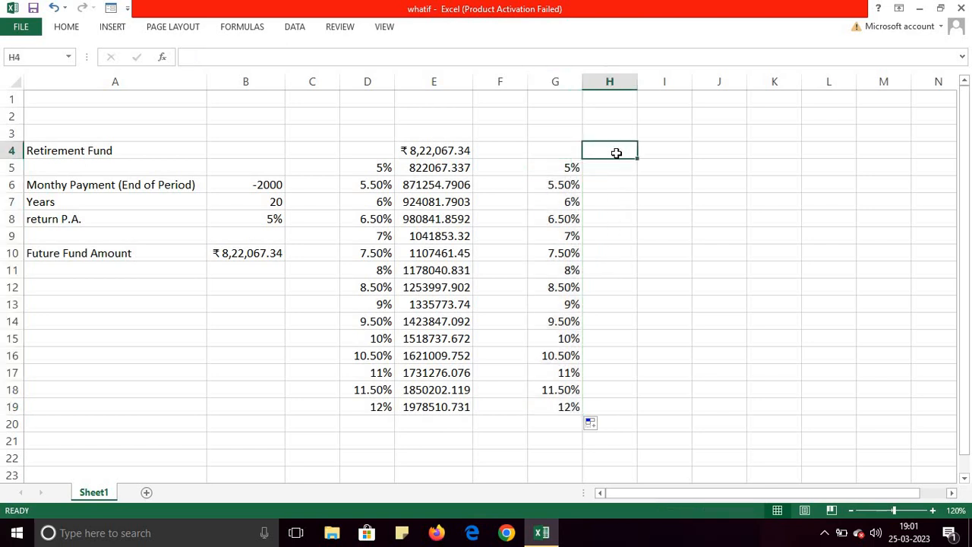
pyautogui.write('4')
pyautogui.click(661, 152)
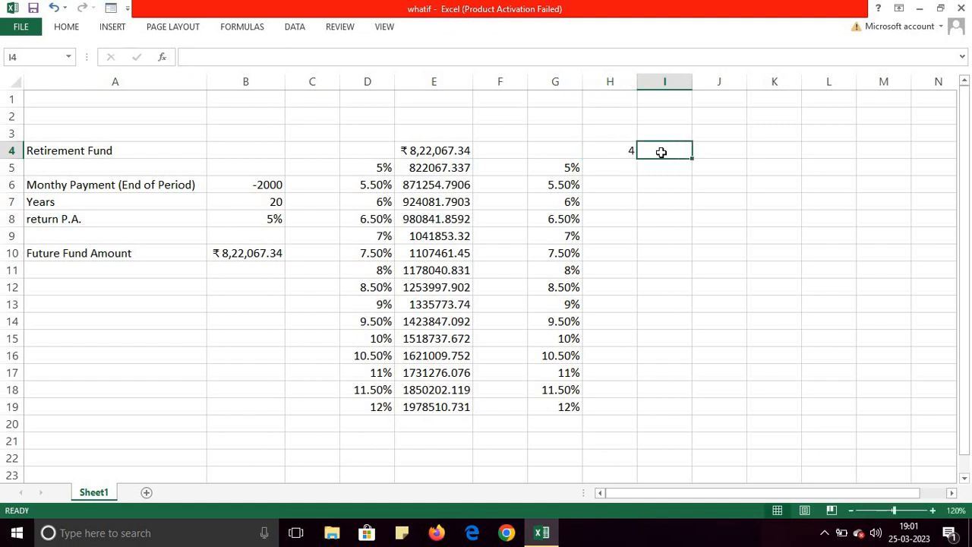
pyautogui.write('8')
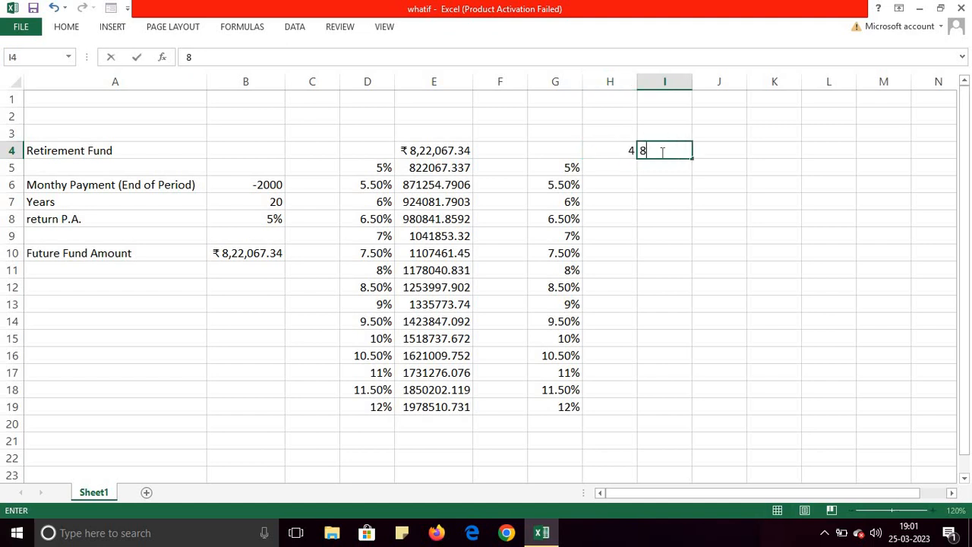
pyautogui.press('Return')
pyautogui.moveTo(616, 152); pyautogui.dragTo(940, 161)
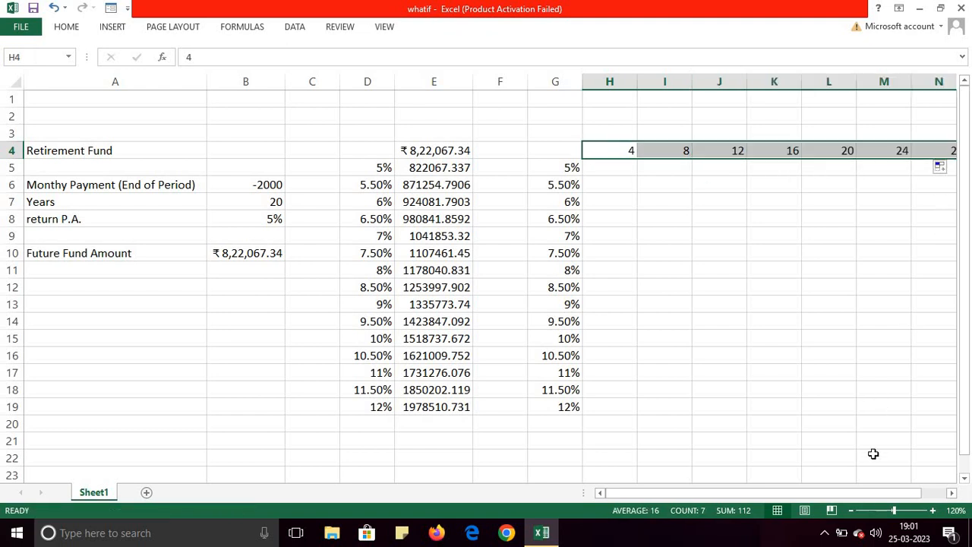
# Link corner cell G4 of the rates-and-years grid to the future fund amount with =B10.
pyautogui.moveTo(857, 496); pyautogui.dragTo(868, 497)
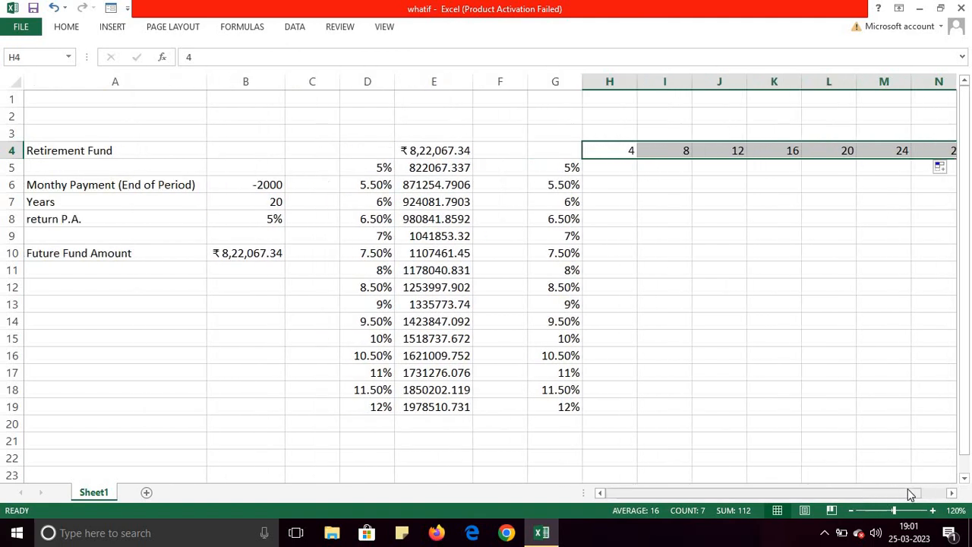
pyautogui.click(953, 494)
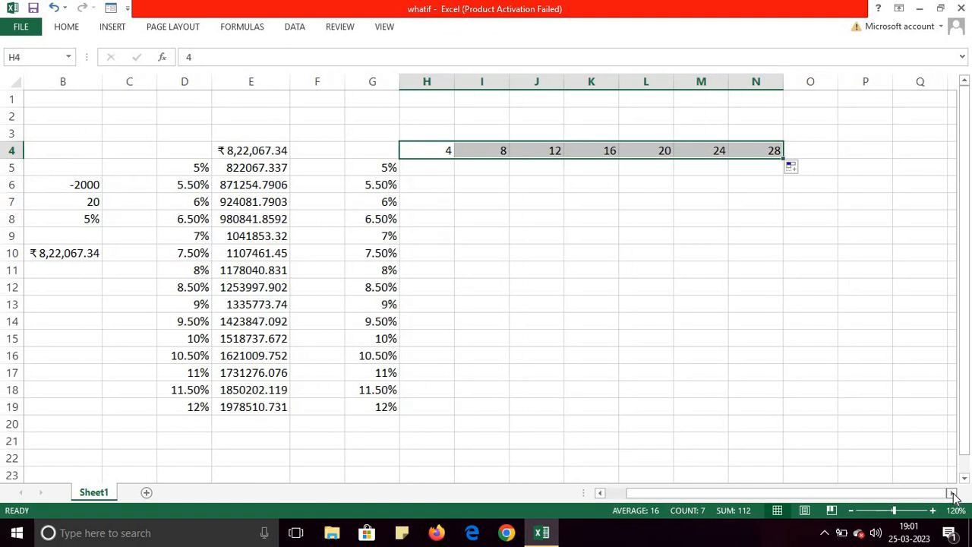
pyautogui.click(385, 150)
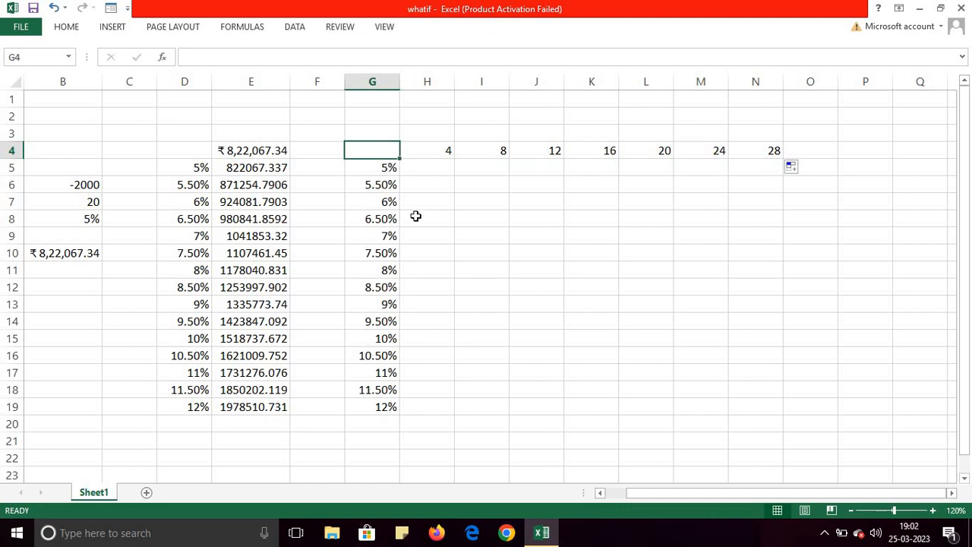
pyautogui.click(376, 257)
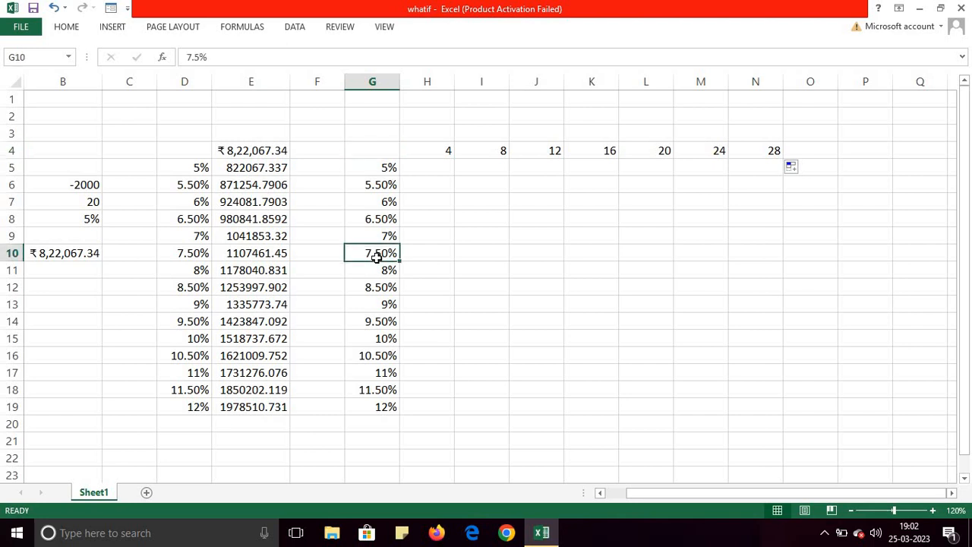
pyautogui.click(599, 255)
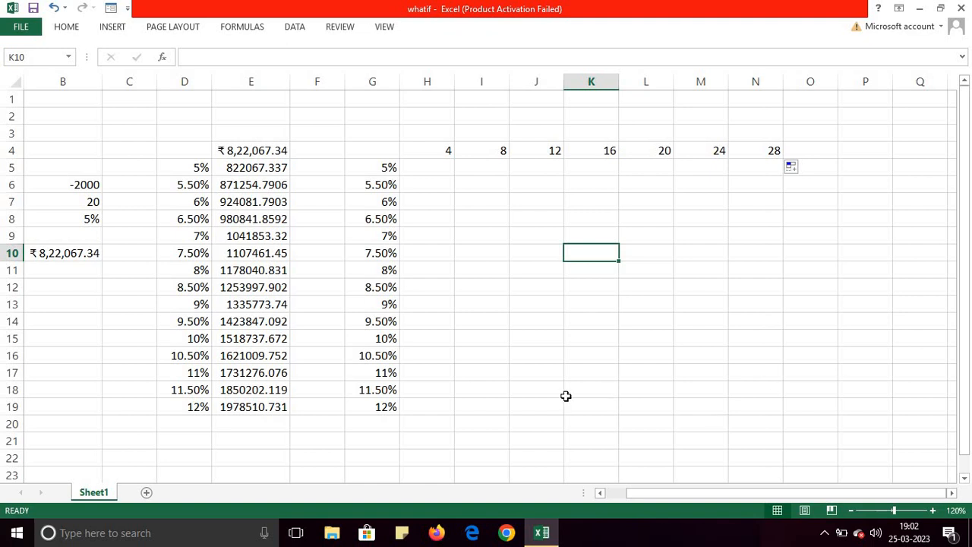
pyautogui.click(381, 154)
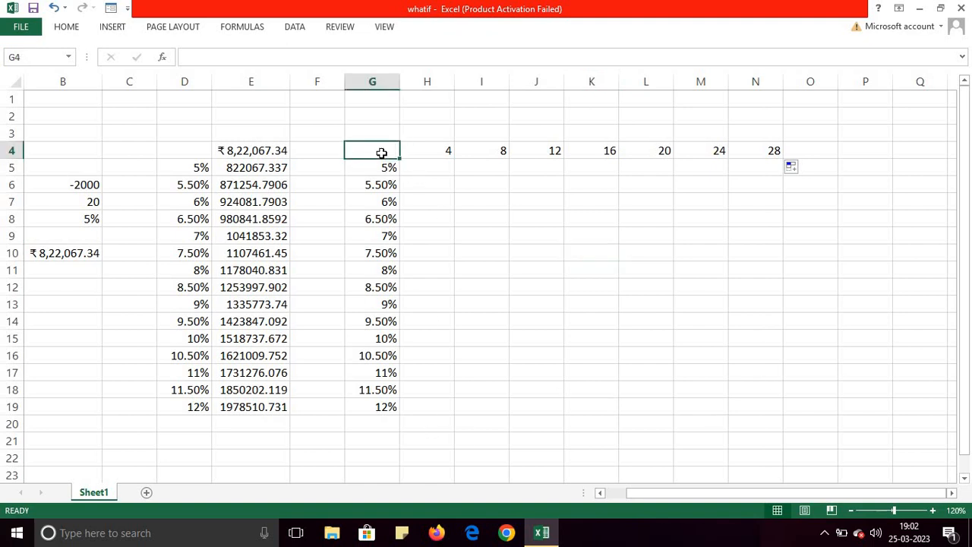
pyautogui.write('=')
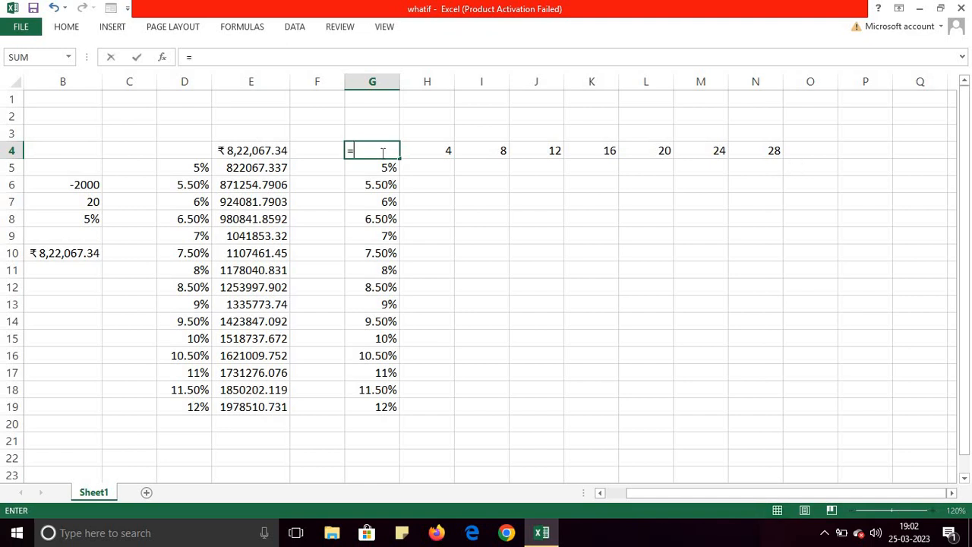
pyautogui.click(80, 255)
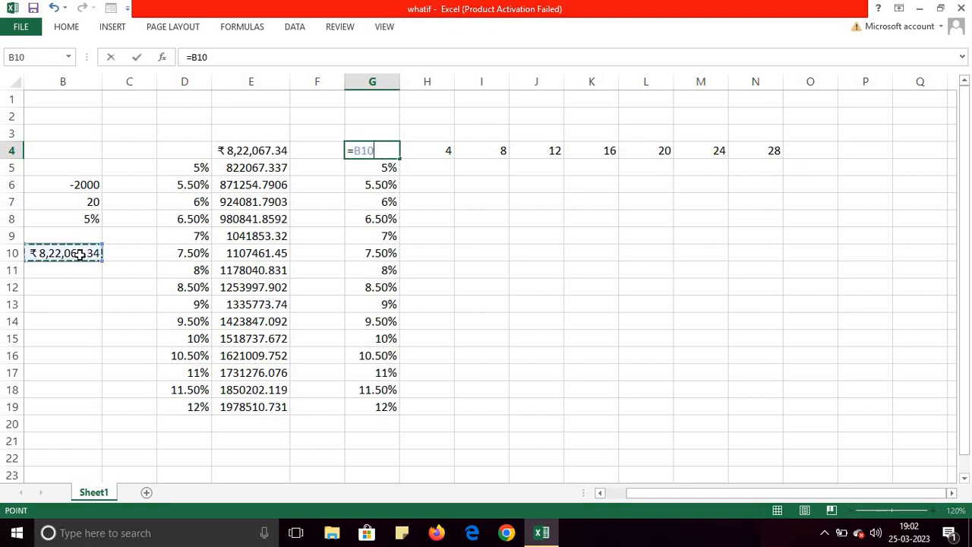
pyautogui.press('Return')
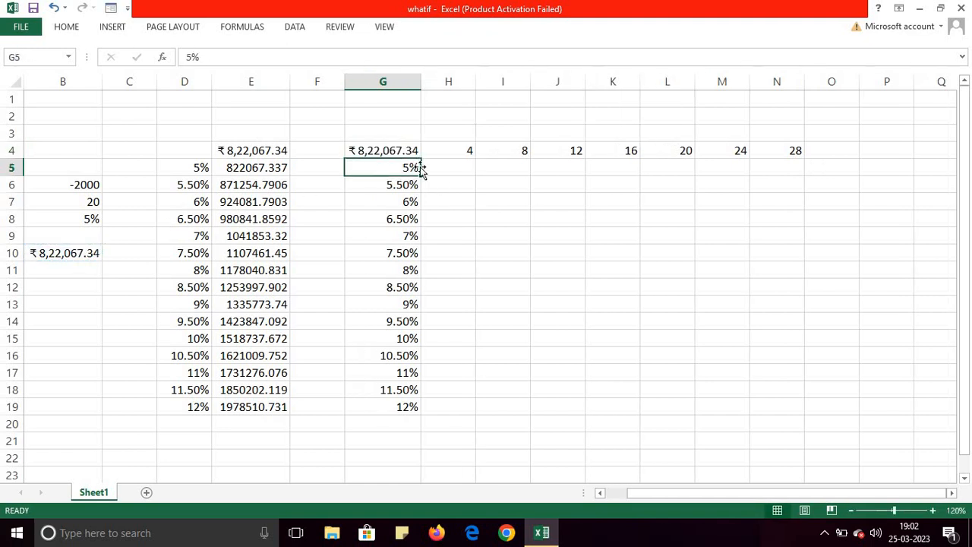
# Create a two-variable What-If data table over G4:N19 with B7 as the row input cell and B8 as the column input cell.
pyautogui.moveTo(373, 151)
pyautogui.mouseDown()
pyautogui.moveTo(523, 223)
pyautogui.moveTo(616, 377)
pyautogui.moveTo(756, 416)
pyautogui.mouseUp()
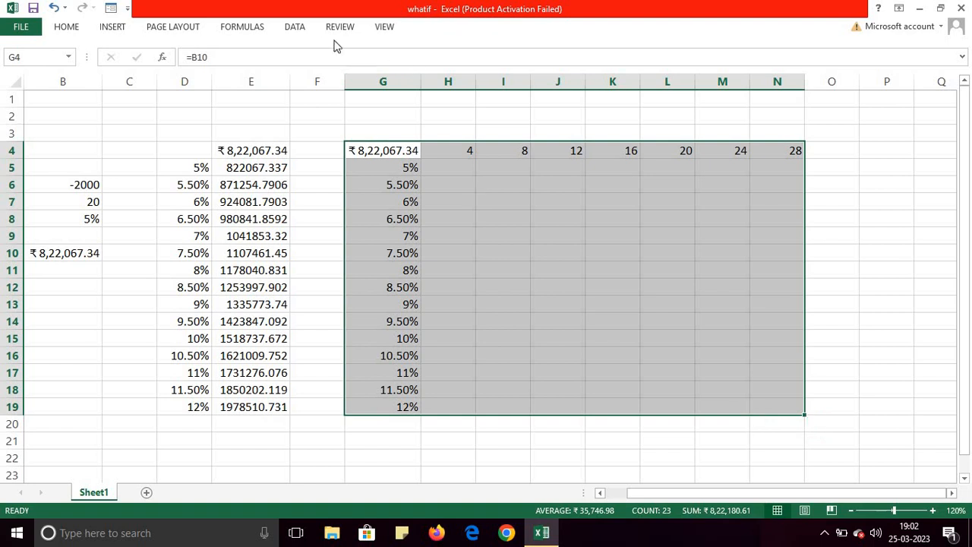
pyautogui.click(296, 29)
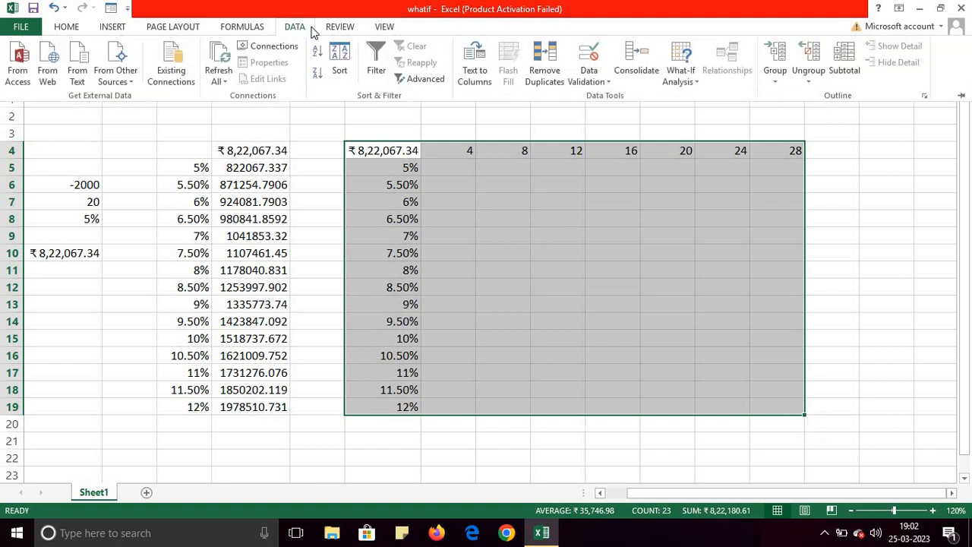
pyautogui.click(680, 72)
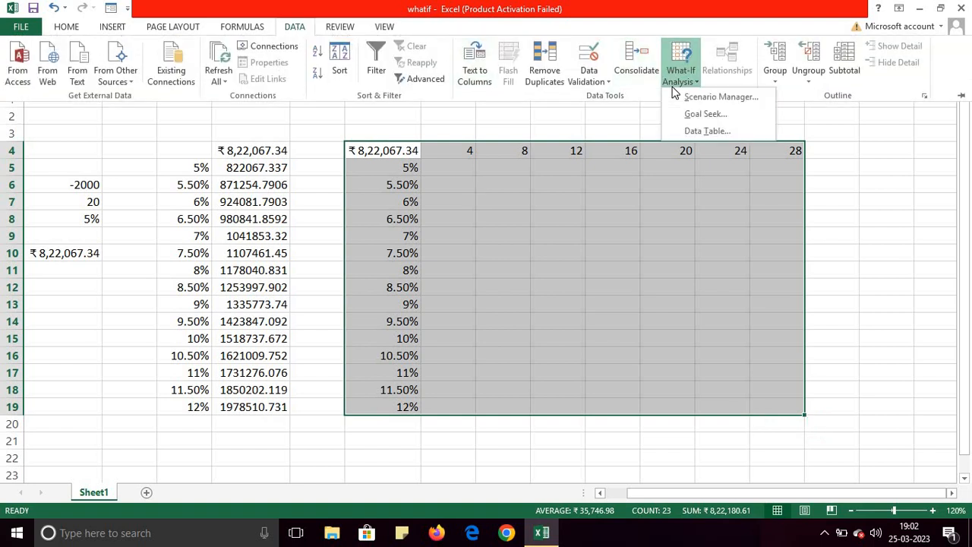
pyautogui.click(701, 135)
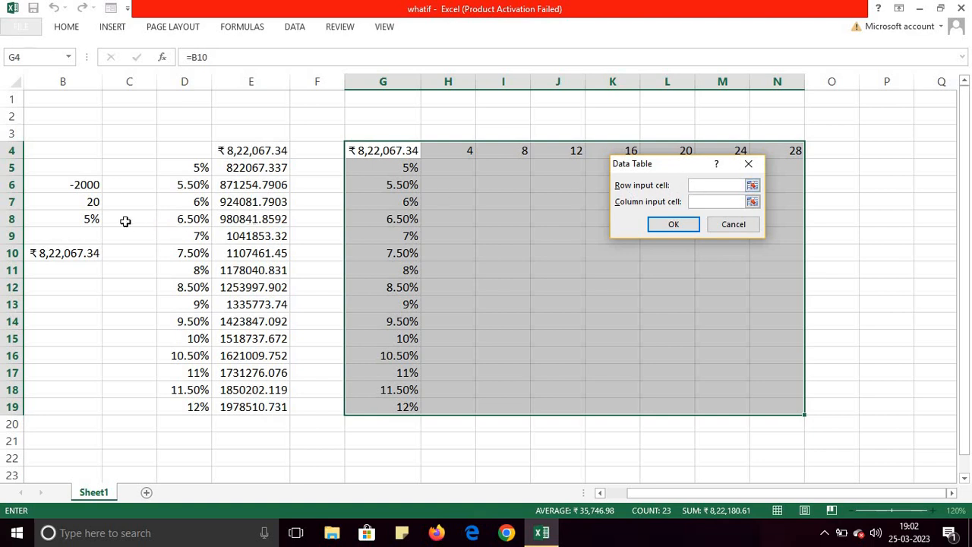
pyautogui.click(88, 200)
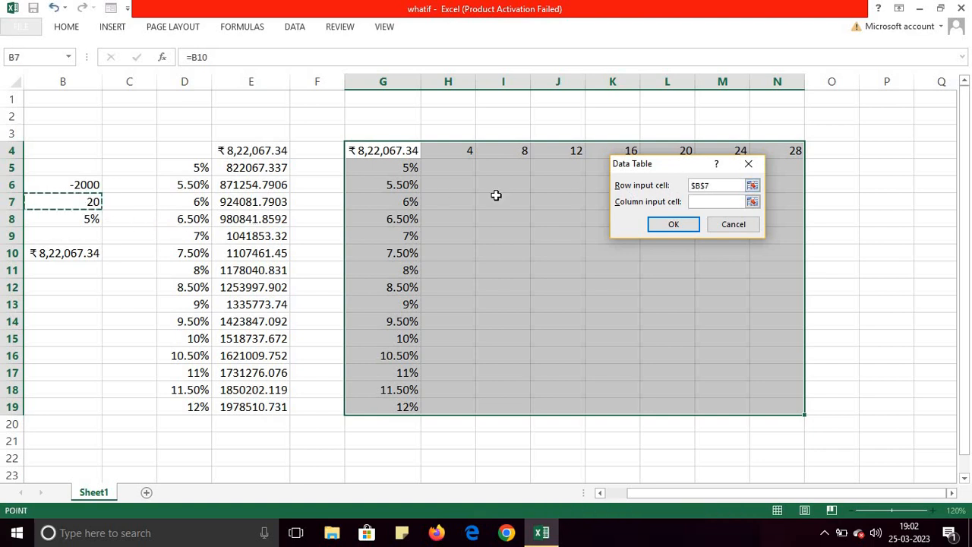
pyautogui.click(705, 202)
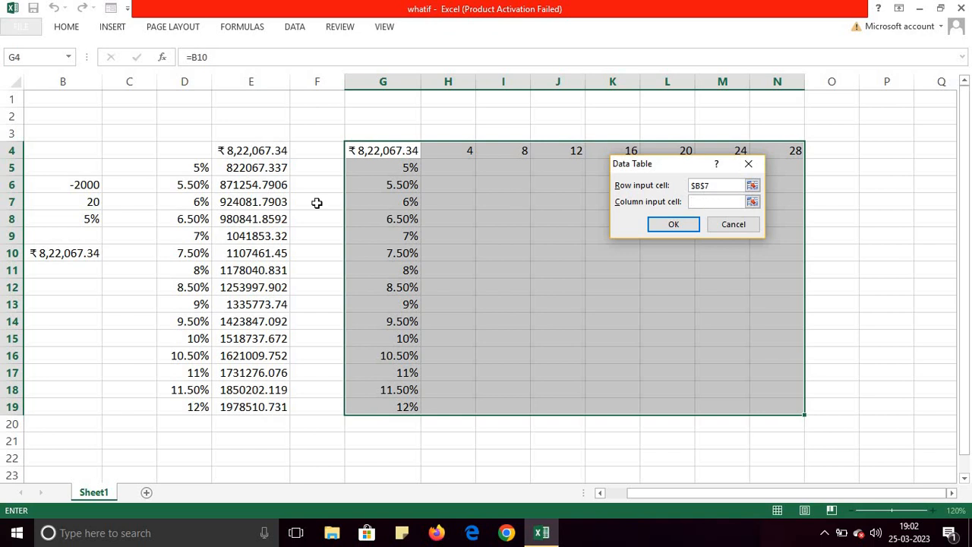
pyautogui.click(86, 219)
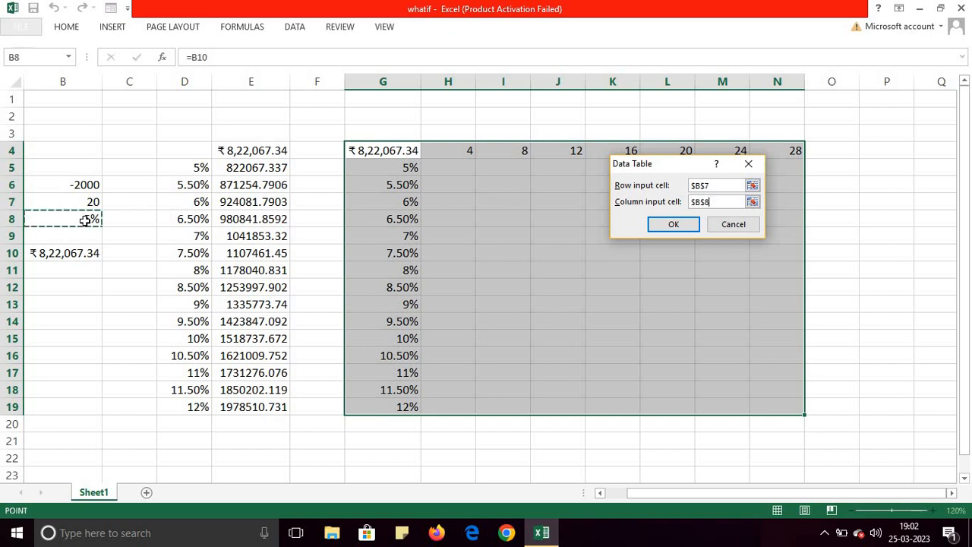
pyautogui.click(682, 226)
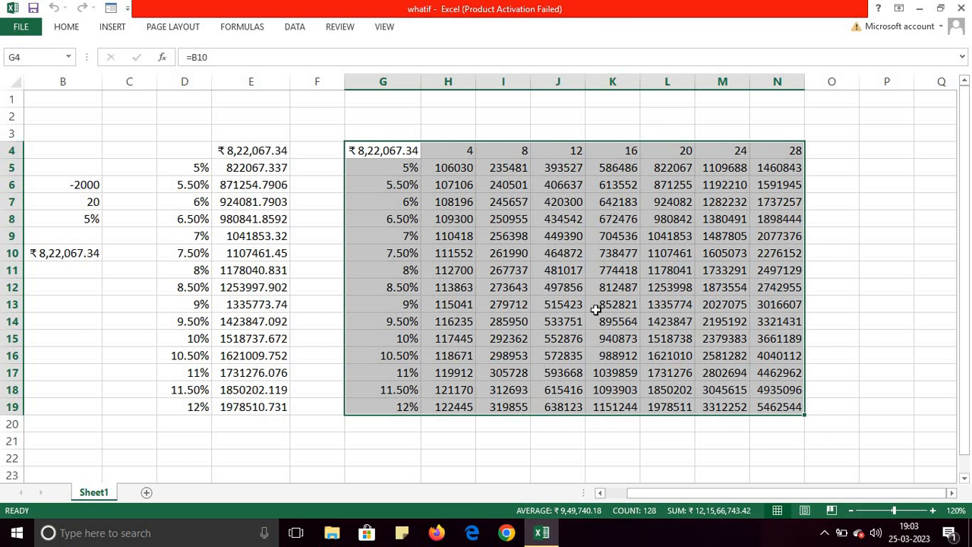
# Examine the two-variable table's fund amount for 9% over 24 years, the whole grid, and the return rates of the one-variable table.
pyautogui.click(396, 307)
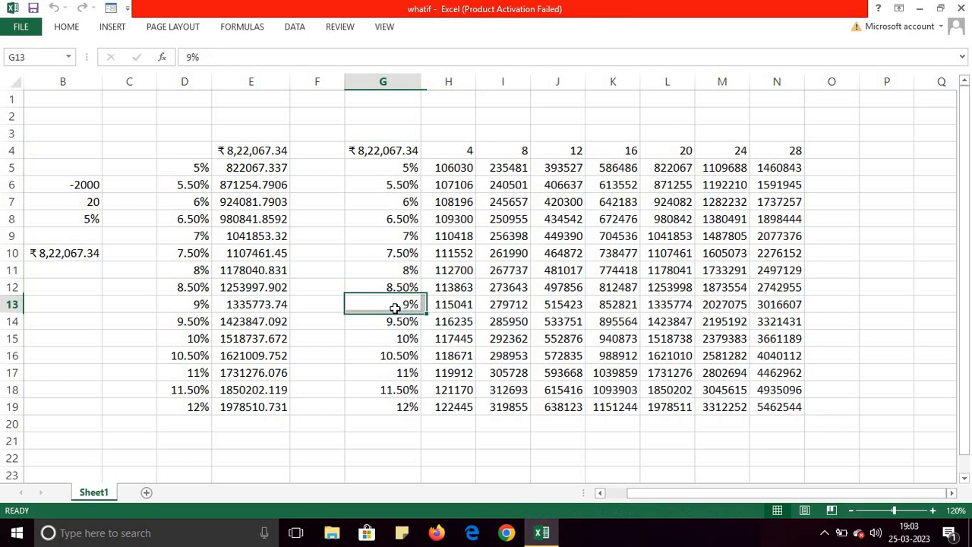
pyautogui.click(722, 306)
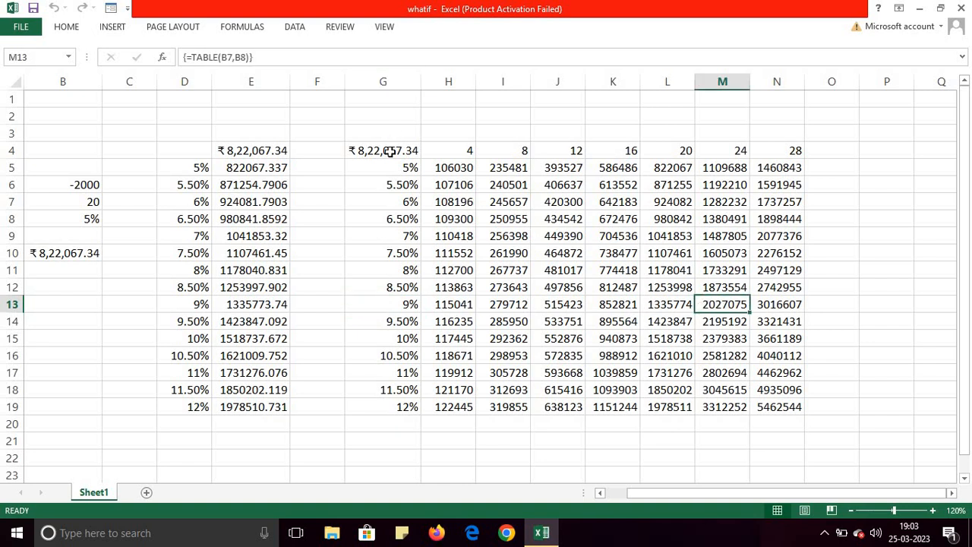
pyautogui.moveTo(389, 152); pyautogui.dragTo(776, 410)
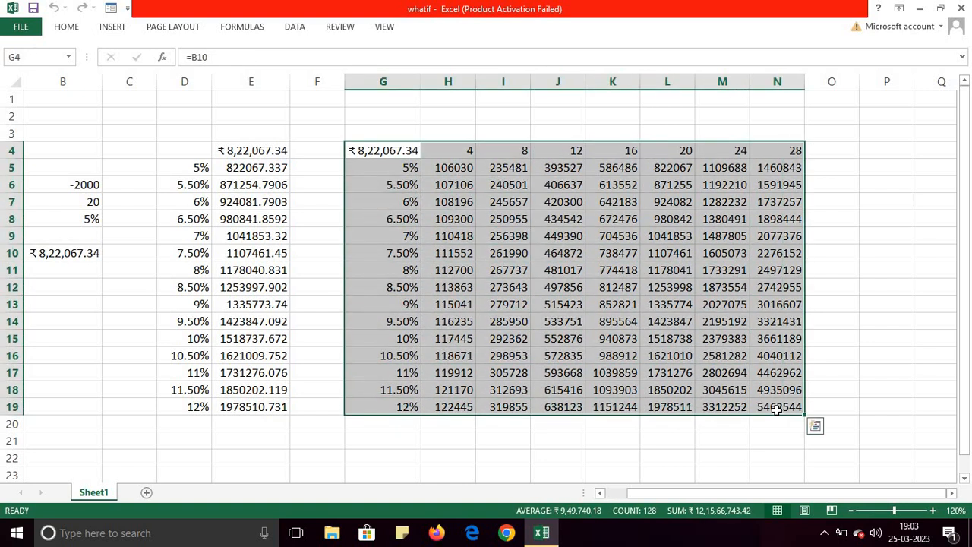
pyautogui.moveTo(969, 391); pyautogui.dragTo(970, 419)
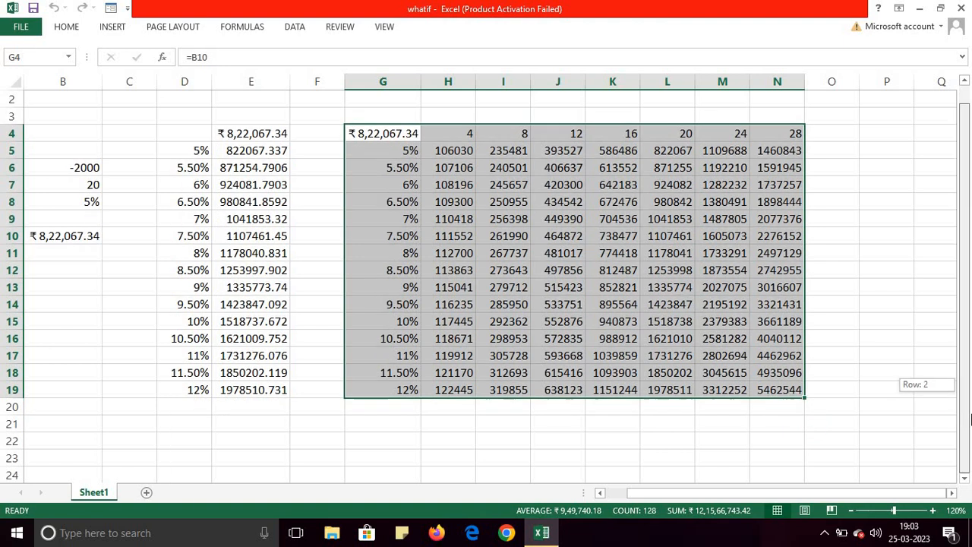
pyautogui.moveTo(716, 494); pyautogui.dragTo(625, 497)
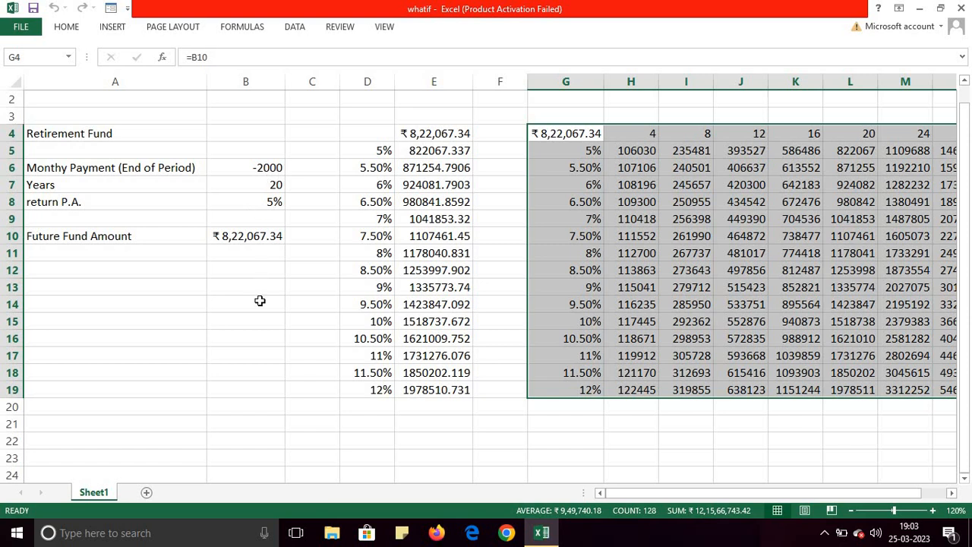
pyautogui.click(166, 429)
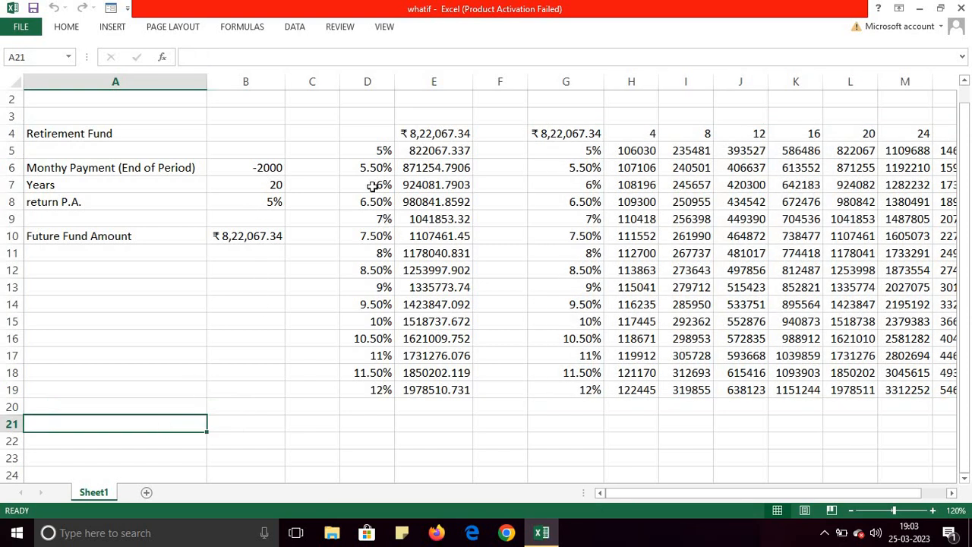
pyautogui.moveTo(371, 151); pyautogui.dragTo(377, 388)
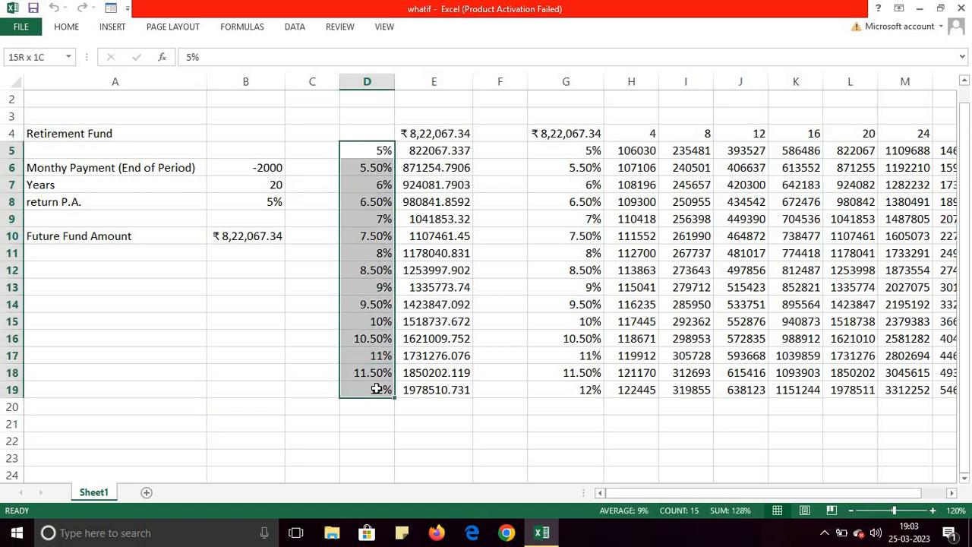
# Copy the return rates in D5:D19 to column A, starting at A21.
pyautogui.hotkey('ctrl', 'c')
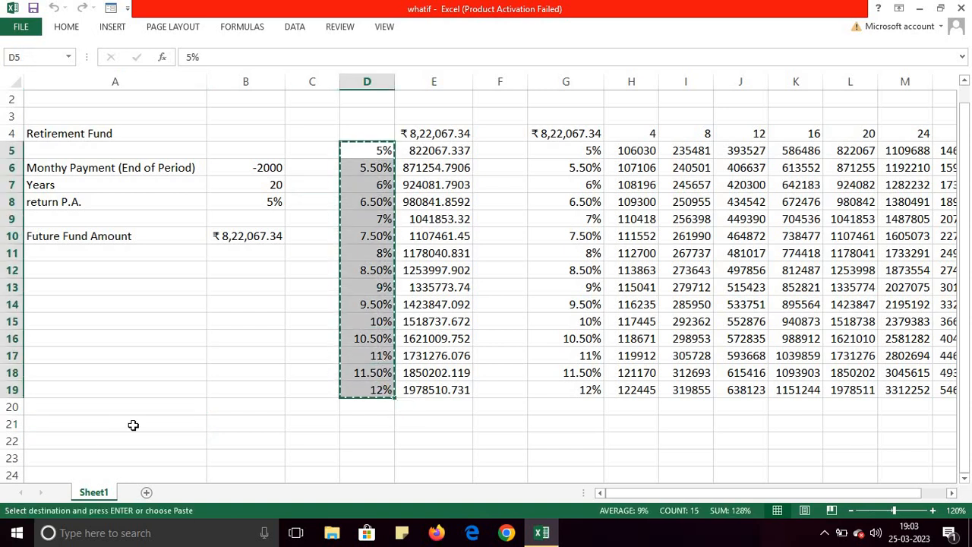
pyautogui.click(133, 425)
pyautogui.hotkey('ctrl', 'v')
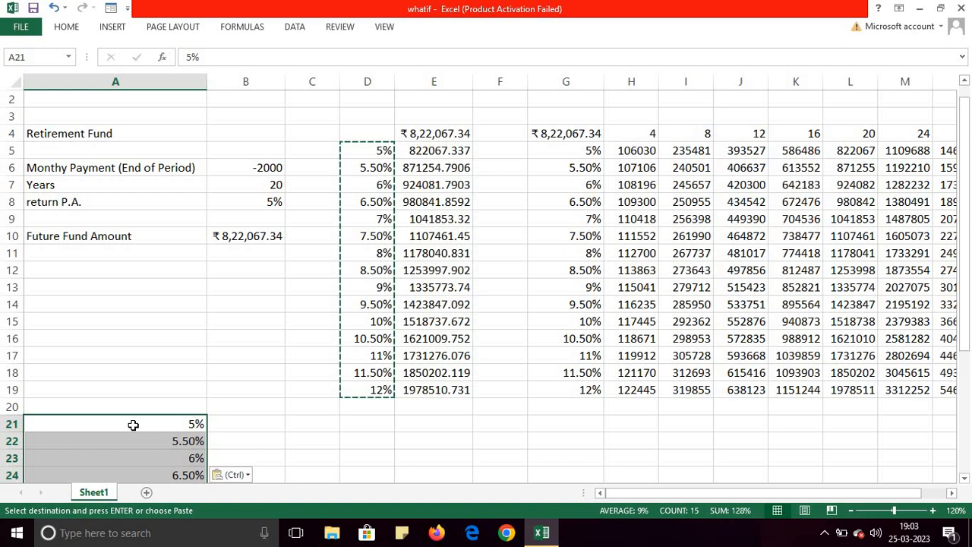
pyautogui.click(264, 422)
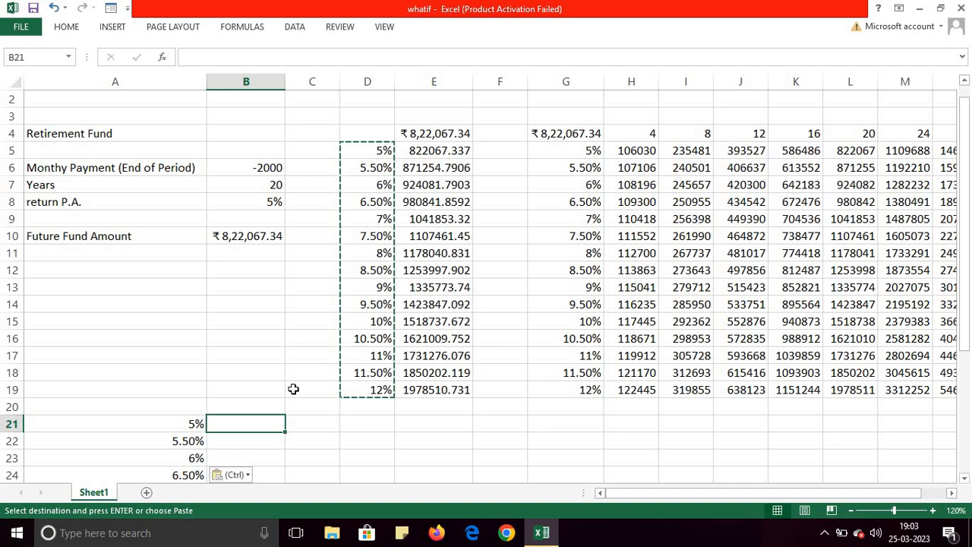
# Insert an entire row at A20 to move the copied return rates down one row.
pyautogui.click(180, 407)
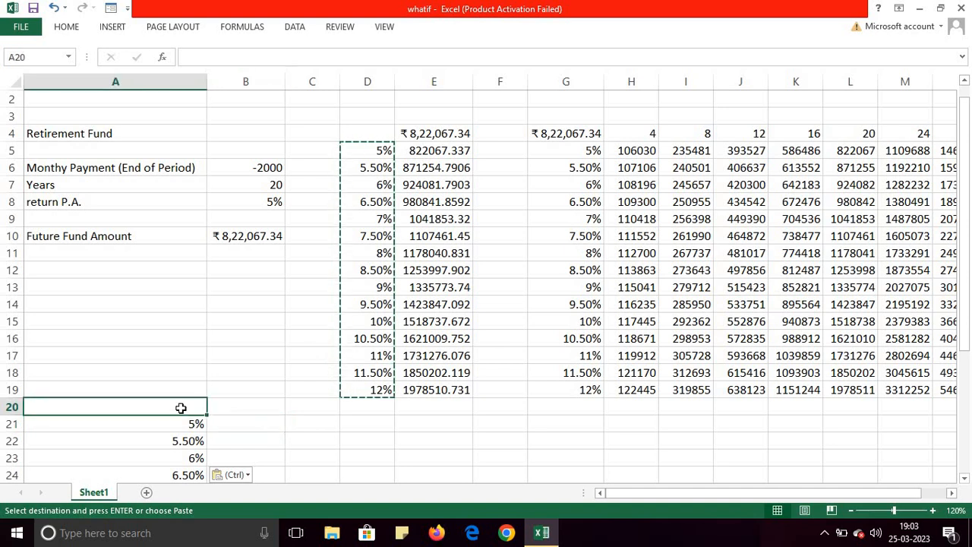
pyautogui.rightClick(181, 408)
pyautogui.click(265, 226)
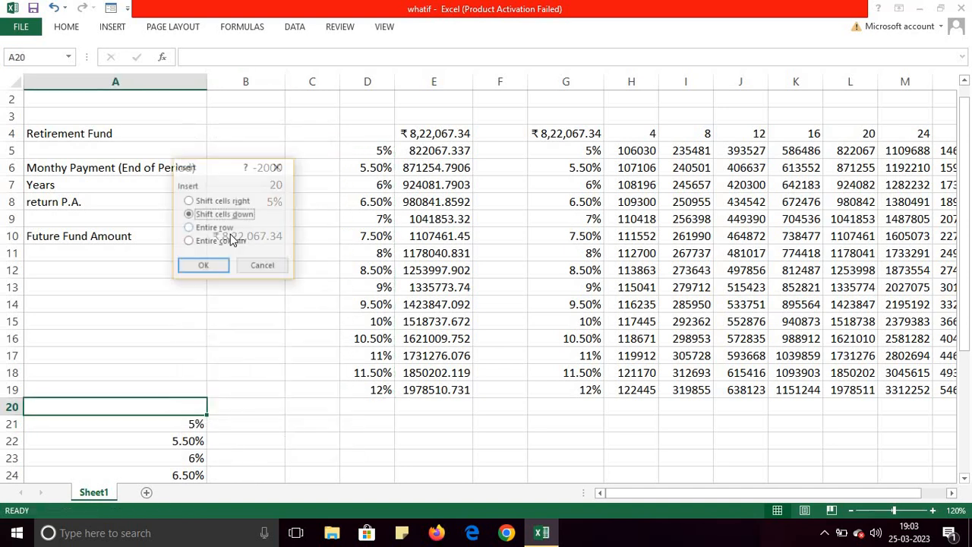
pyautogui.click(225, 232)
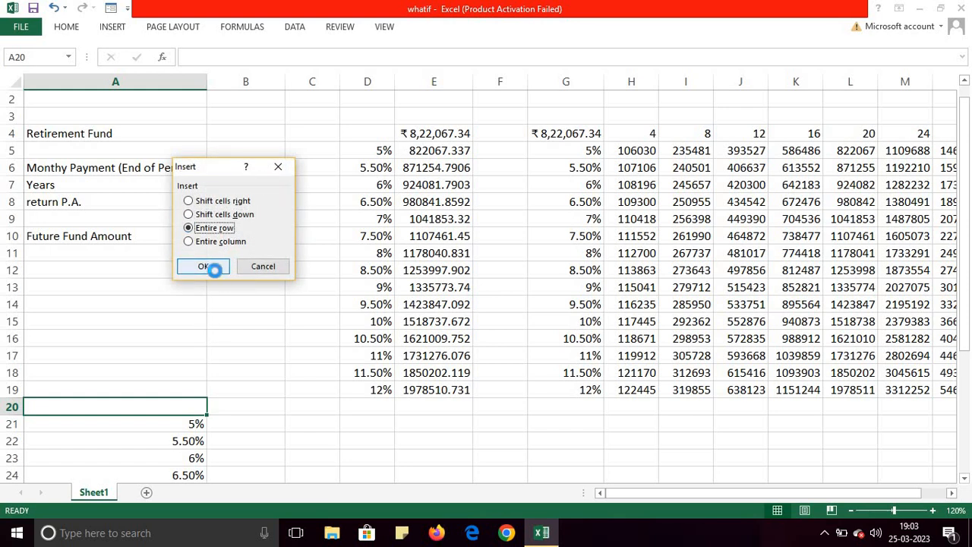
pyautogui.click(201, 266)
# Enter -2000 in B21 and -4000 in C21, and extend the series of monthly payments across row 21 to -12000 in G21.
pyautogui.scroll(-2, 965, 303)
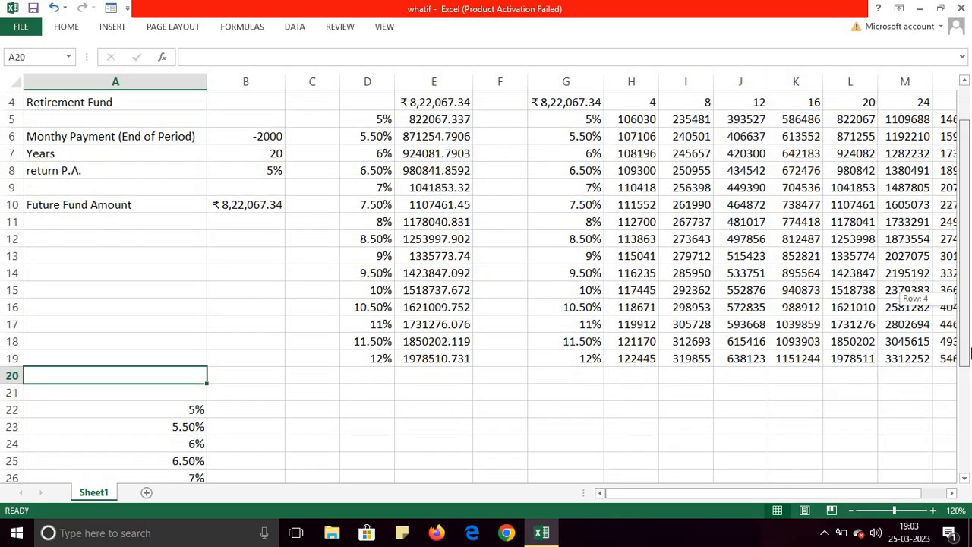
pyautogui.click(261, 339)
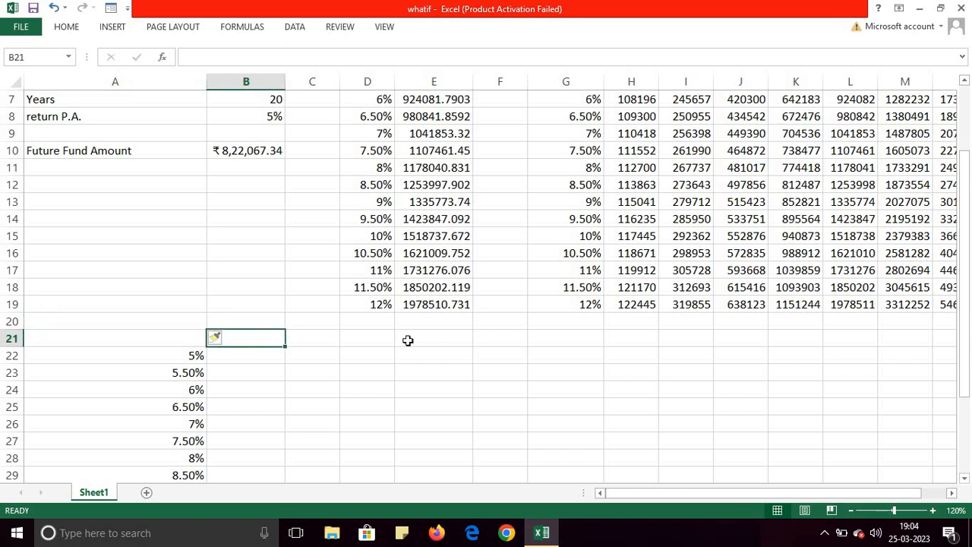
pyautogui.write('-')
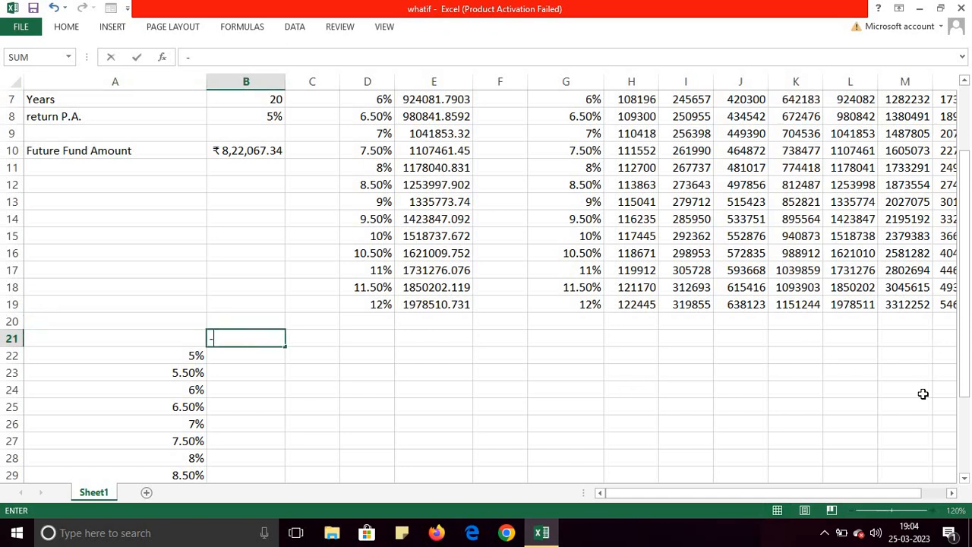
pyautogui.write('2000')
pyautogui.press('Tab')
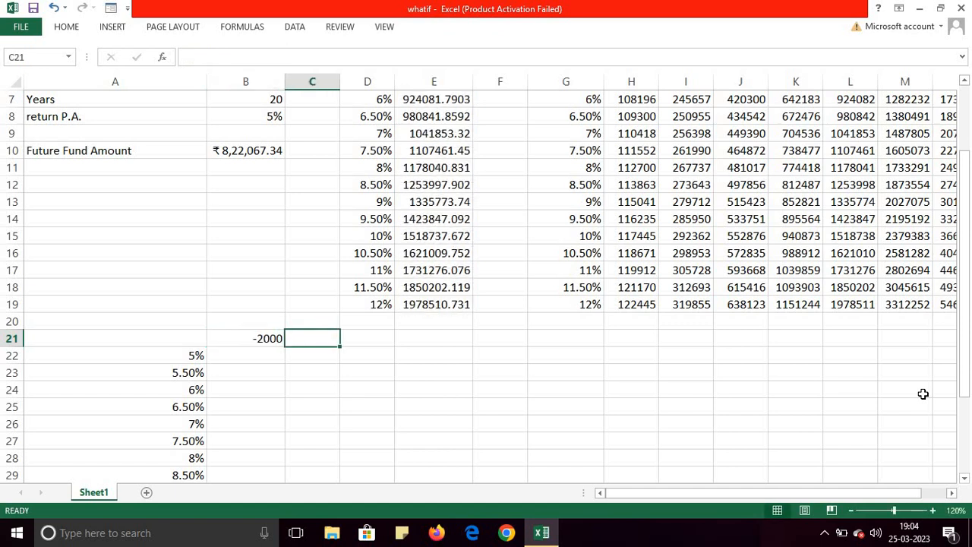
pyautogui.write('-4000')
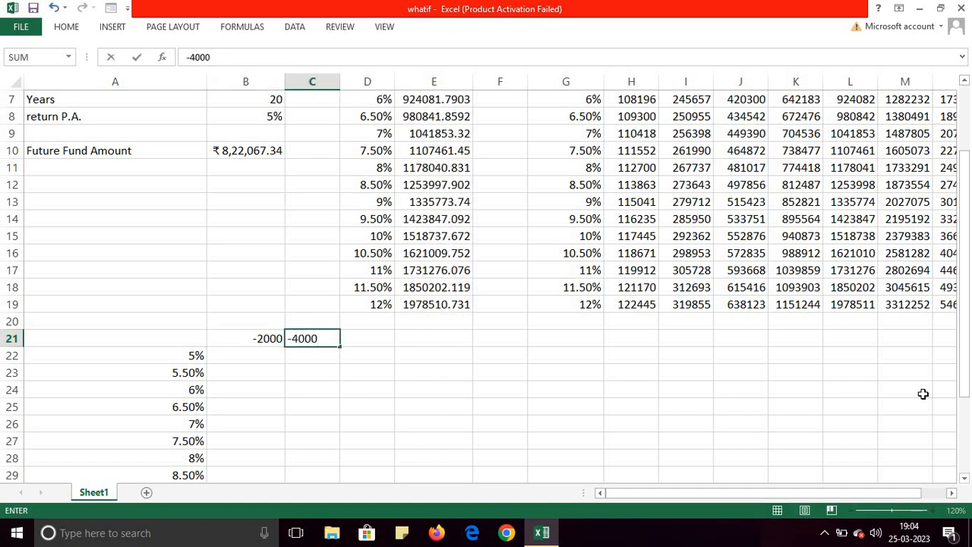
pyautogui.press('Tab')
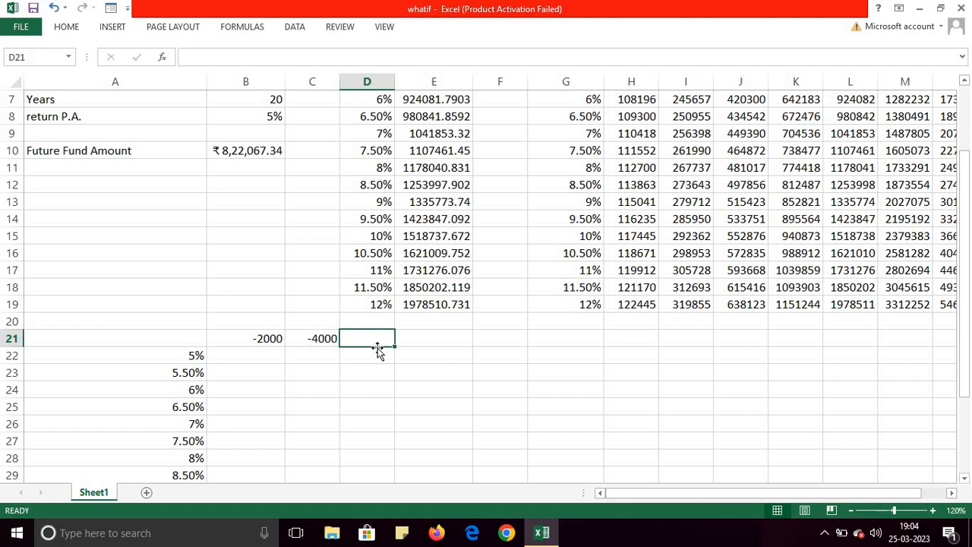
pyautogui.moveTo(246, 339); pyautogui.dragTo(326, 339)
pyautogui.moveTo(385, 354); pyautogui.dragTo(523, 356)
pyautogui.moveTo(591, 349); pyautogui.dragTo(598, 350)
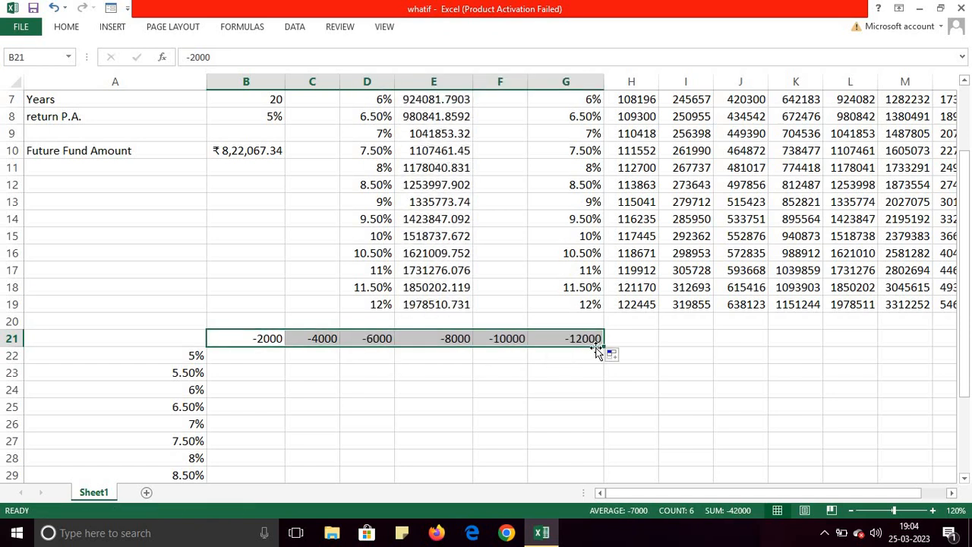
# Link corner cell A21 of the rates-and-payments grid to the future fund amount with =B10.
pyautogui.moveTo(962, 370); pyautogui.dragTo(968, 412)
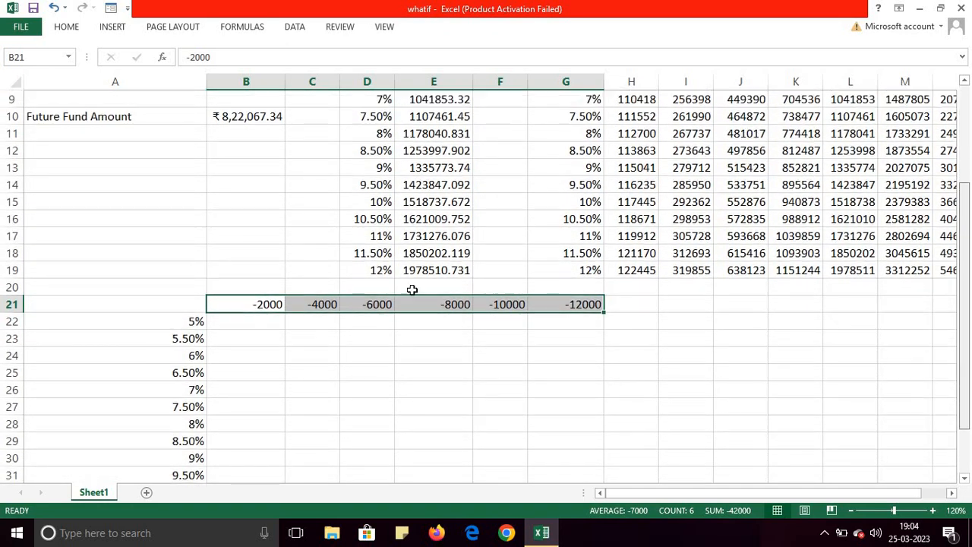
pyautogui.click(174, 290)
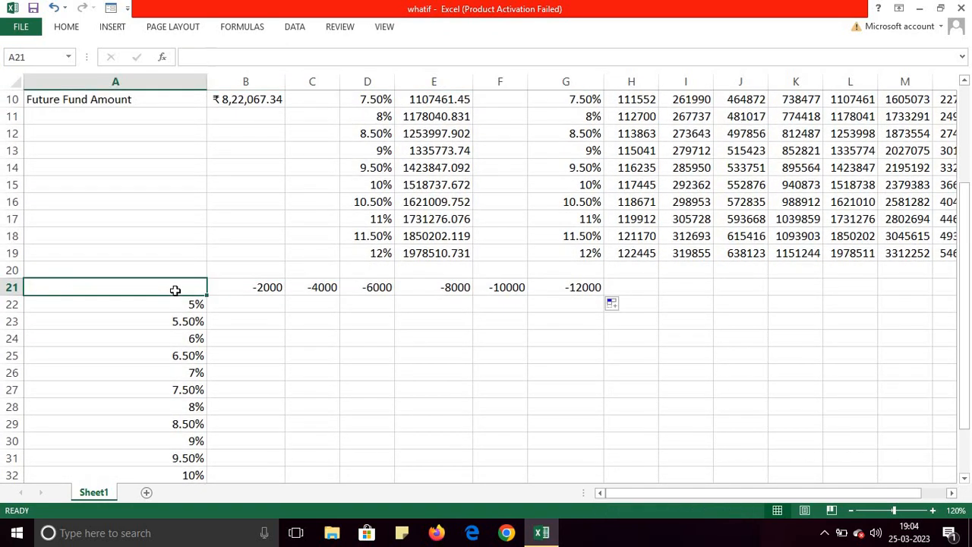
pyautogui.write('=')
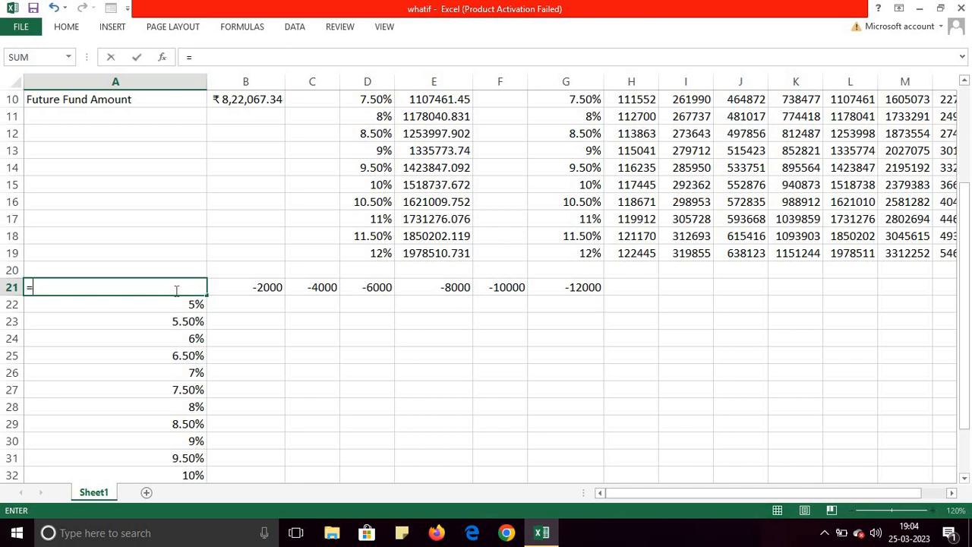
pyautogui.click(255, 100)
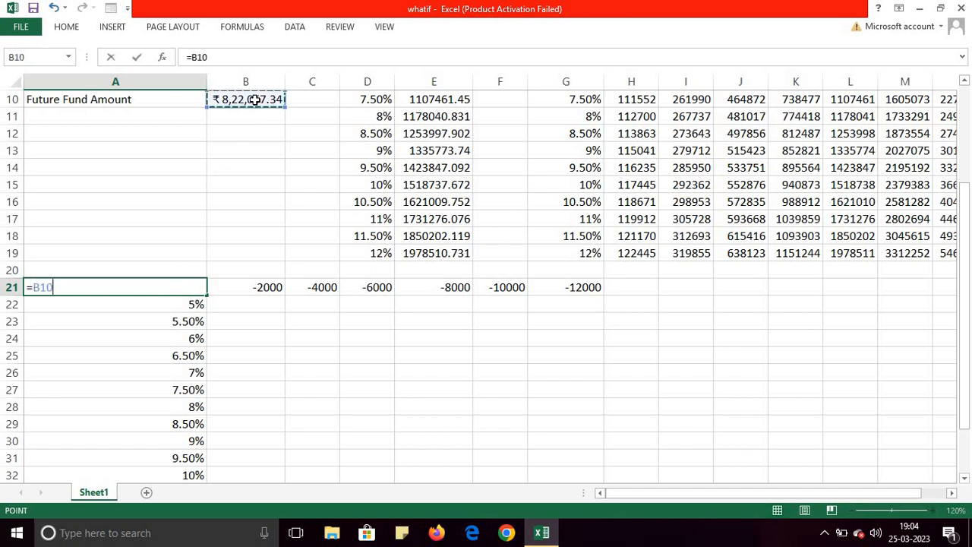
pyautogui.press('Return')
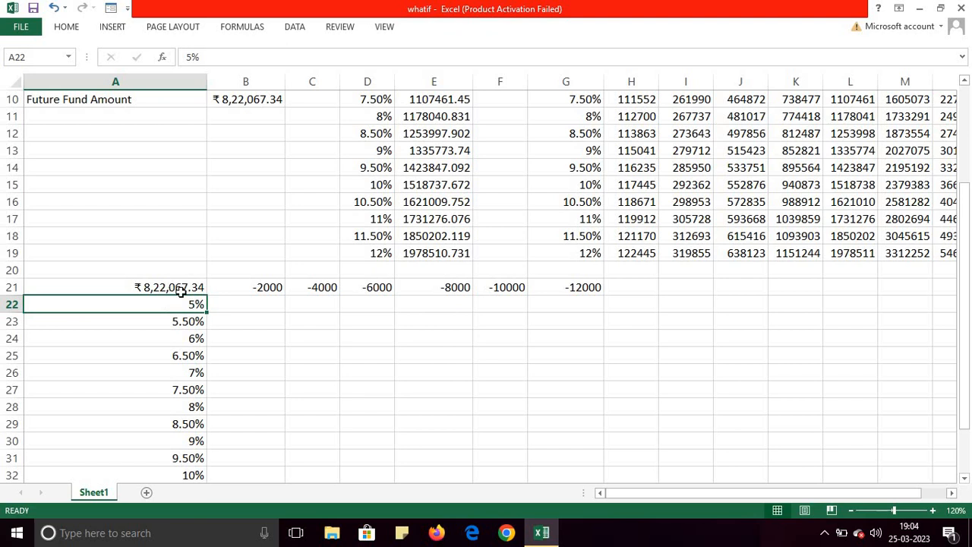
# Create a two-variable What-If data table over A21:G36 with B6 as the row input cell and B8 as the column input cell.
pyautogui.moveTo(180, 293); pyautogui.dragTo(561, 467)
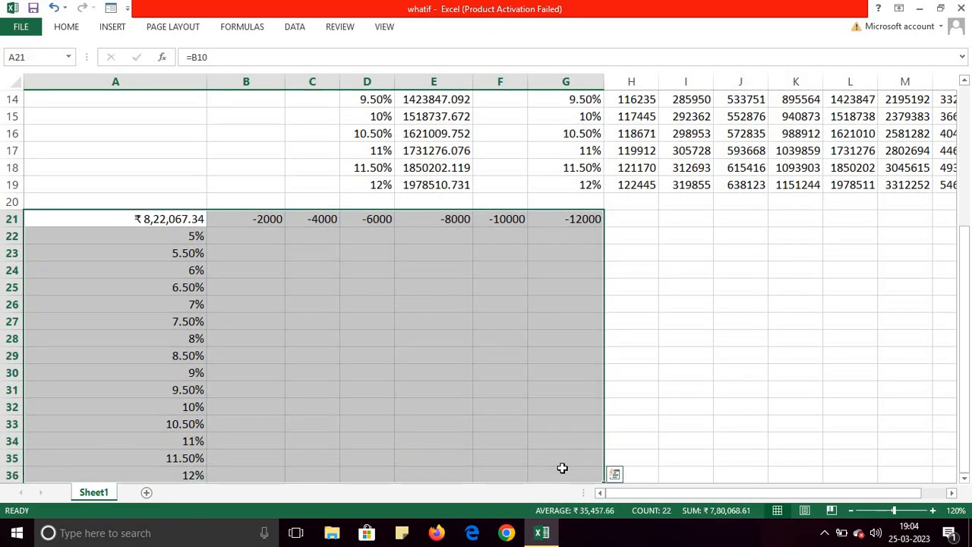
pyautogui.click(849, 511)
pyautogui.click(850, 511)
pyautogui.click(850, 511)
pyautogui.click(850, 511)
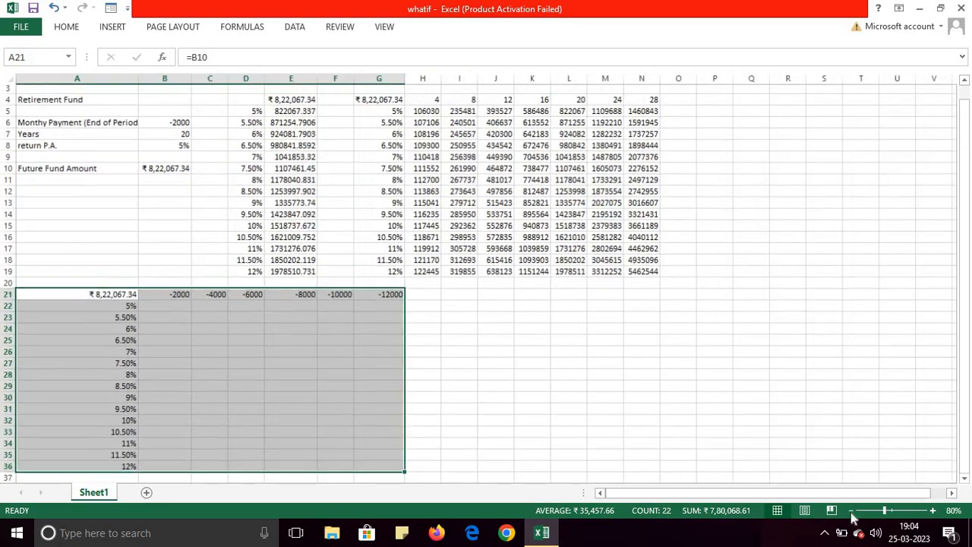
pyautogui.click(294, 27)
pyautogui.click(681, 75)
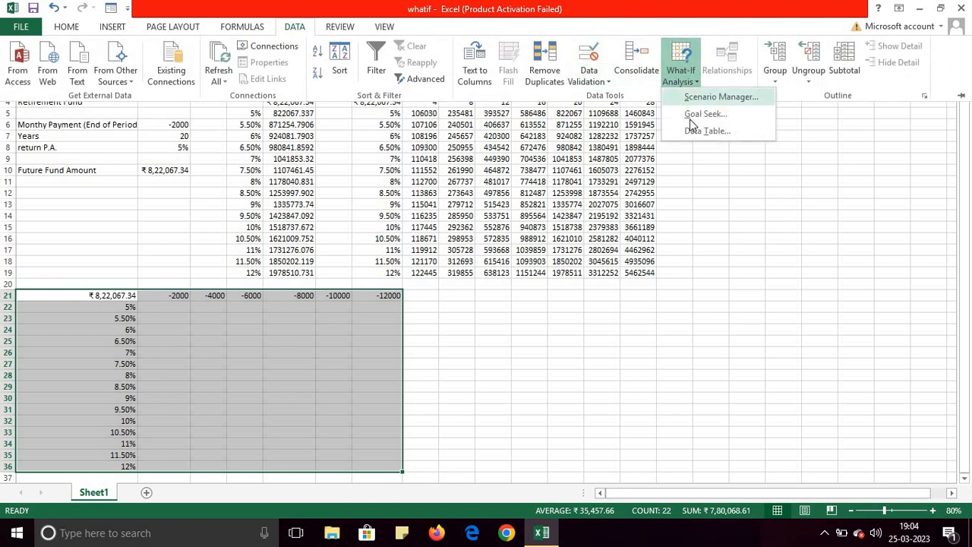
pyautogui.click(709, 132)
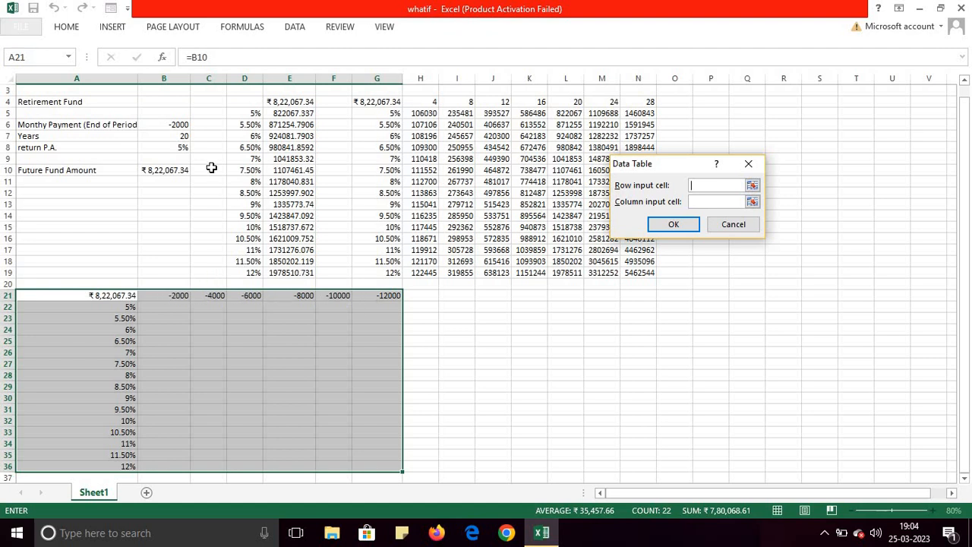
pyautogui.click(165, 127)
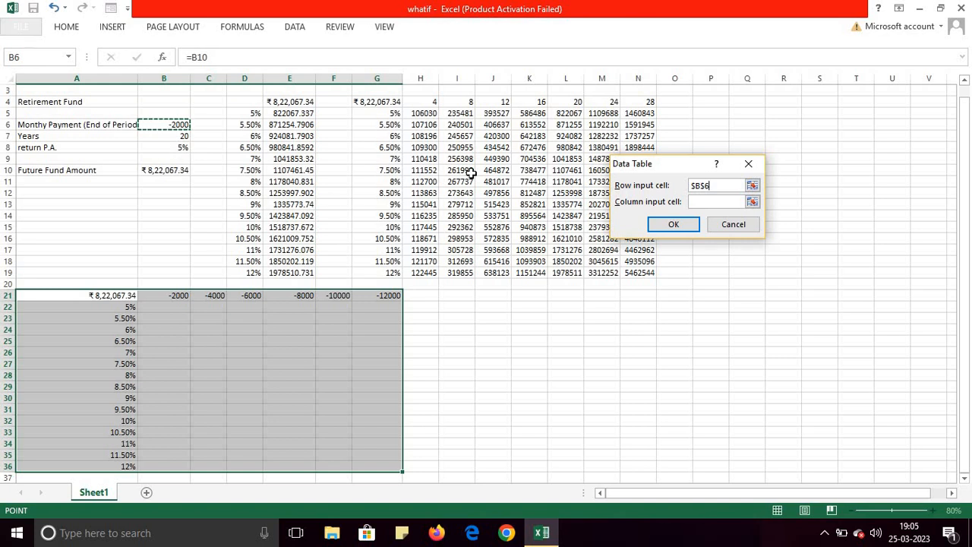
pyautogui.click(702, 201)
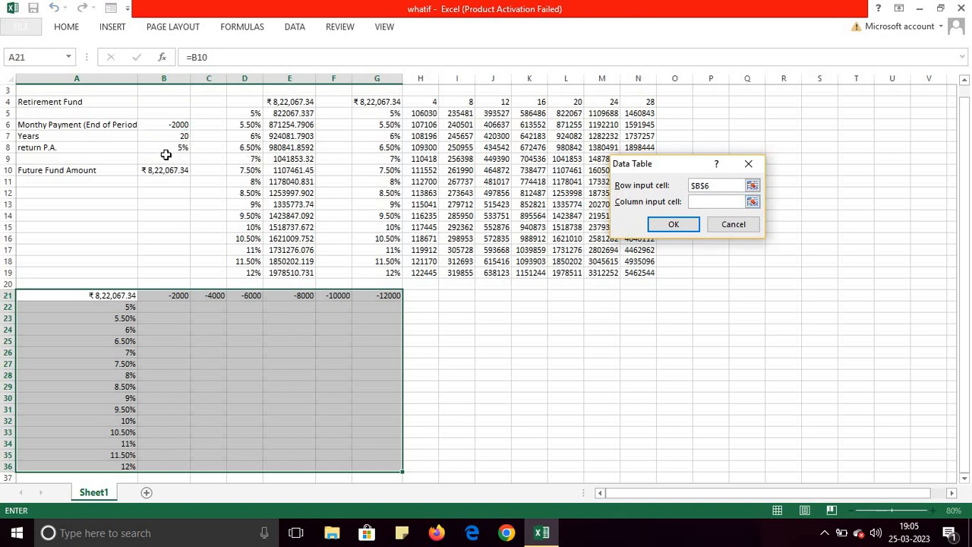
pyautogui.click(179, 147)
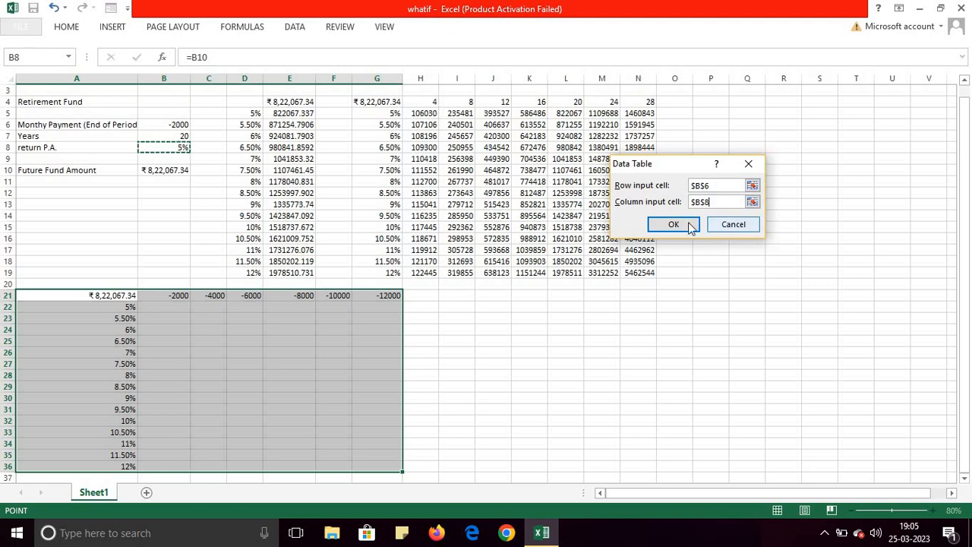
pyautogui.click(683, 226)
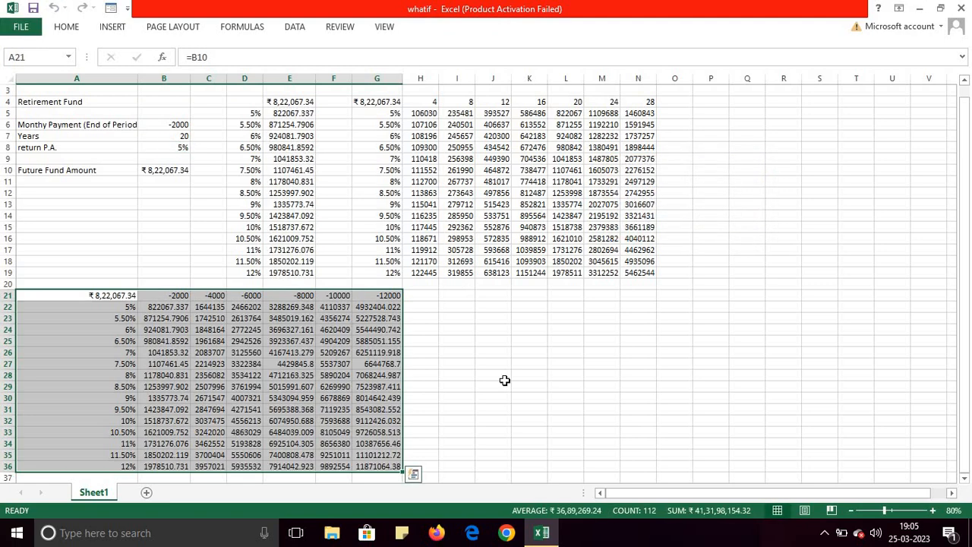
# Examine the payments table's fund amount for a 10% return and a -6000 payment, and look over the other data tables on the sheet.
pyautogui.click(933, 512)
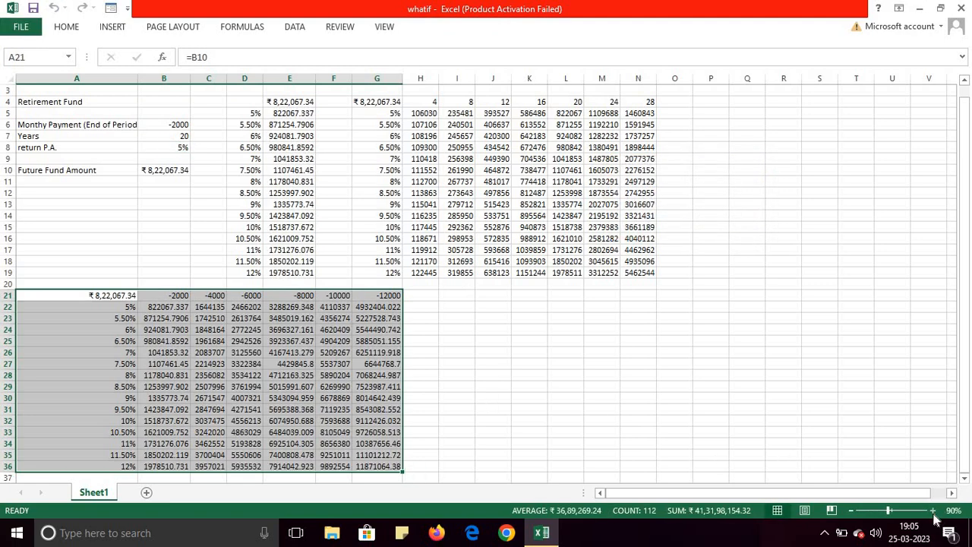
pyautogui.click(933, 511)
pyautogui.click(933, 512)
pyautogui.click(933, 512)
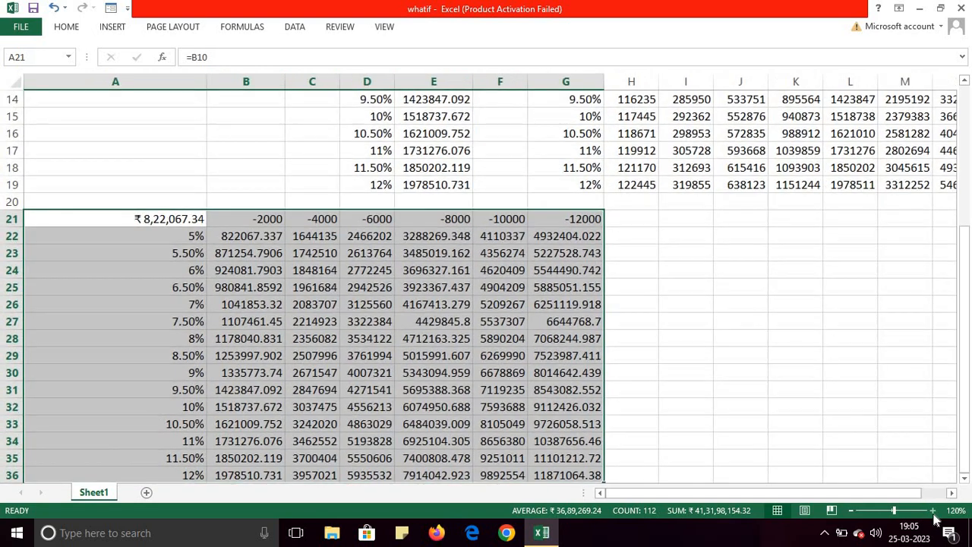
pyautogui.click(278, 254)
pyautogui.moveTo(114, 220); pyautogui.dragTo(568, 456)
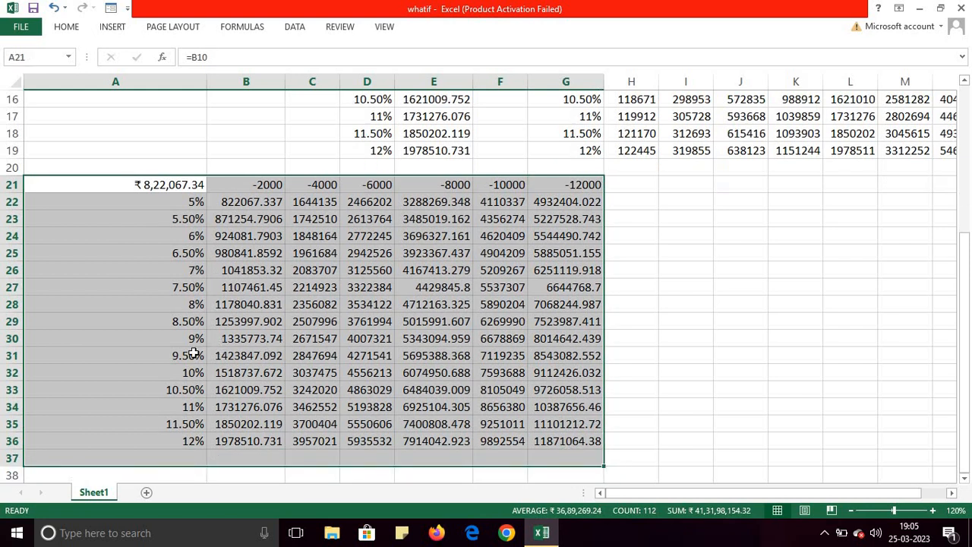
pyautogui.click(177, 375)
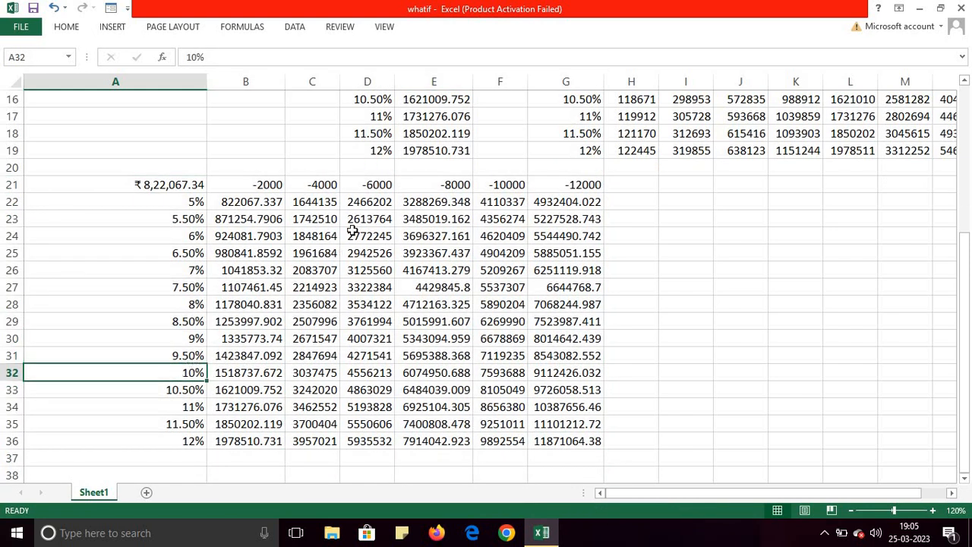
pyautogui.click(376, 374)
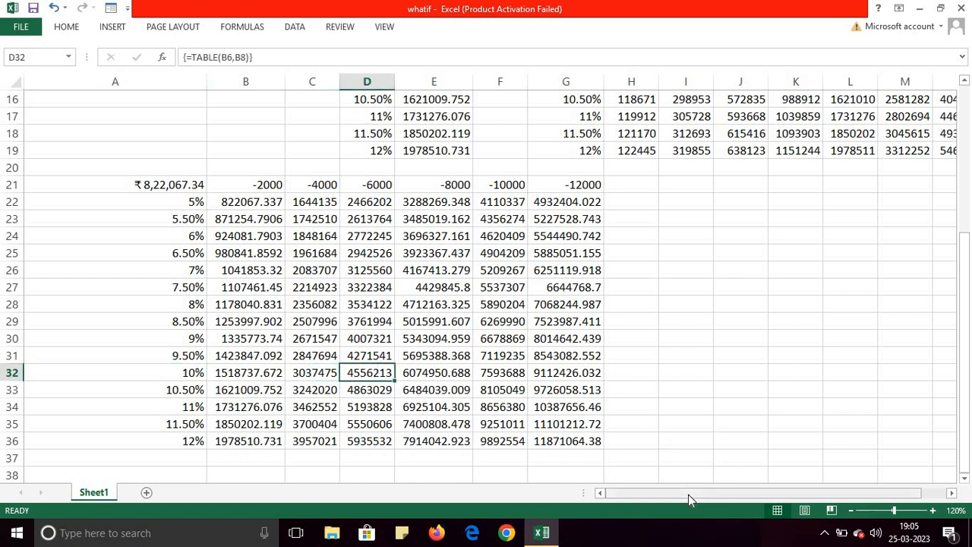
pyautogui.moveTo(691, 493); pyautogui.dragTo(789, 493)
pyautogui.moveTo(966, 334); pyautogui.dragTo(966, 303)
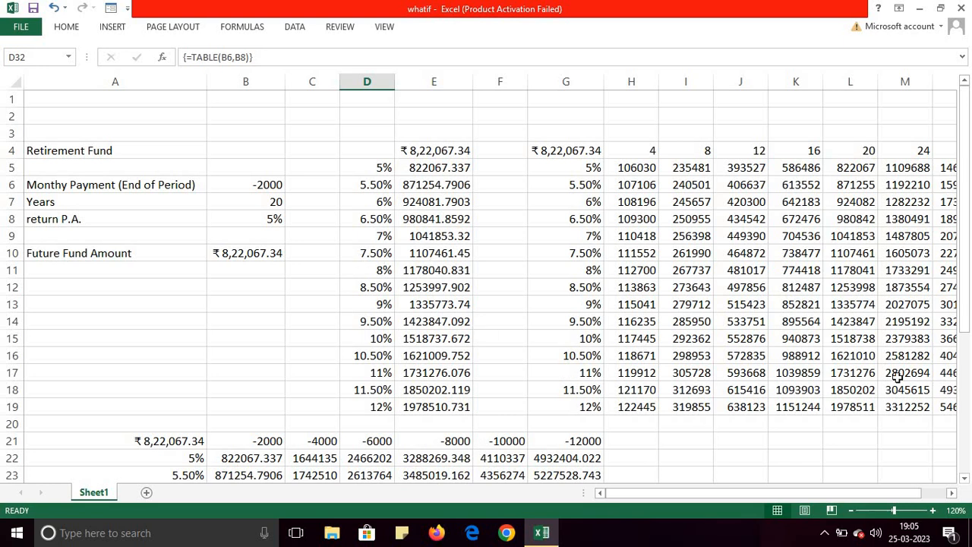
pyautogui.moveTo(966, 275)
pyautogui.mouseDown()
pyautogui.moveTo(965, 293)
pyautogui.moveTo(966, 275)
pyautogui.mouseUp()
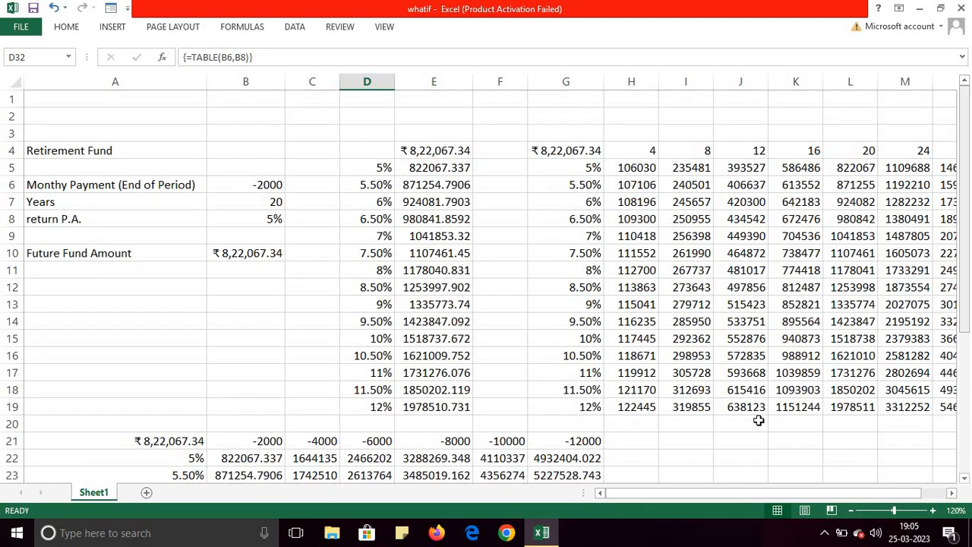
pyautogui.moveTo(755, 491); pyautogui.dragTo(790, 496)
pyautogui.moveTo(962, 274); pyautogui.dragTo(965, 292)
pyautogui.moveTo(964, 250); pyautogui.dragTo(969, 193)
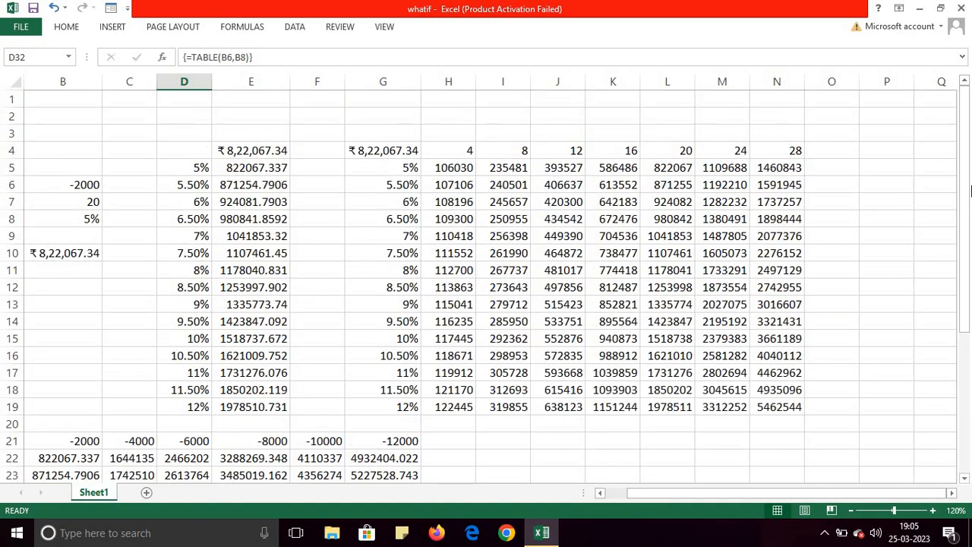